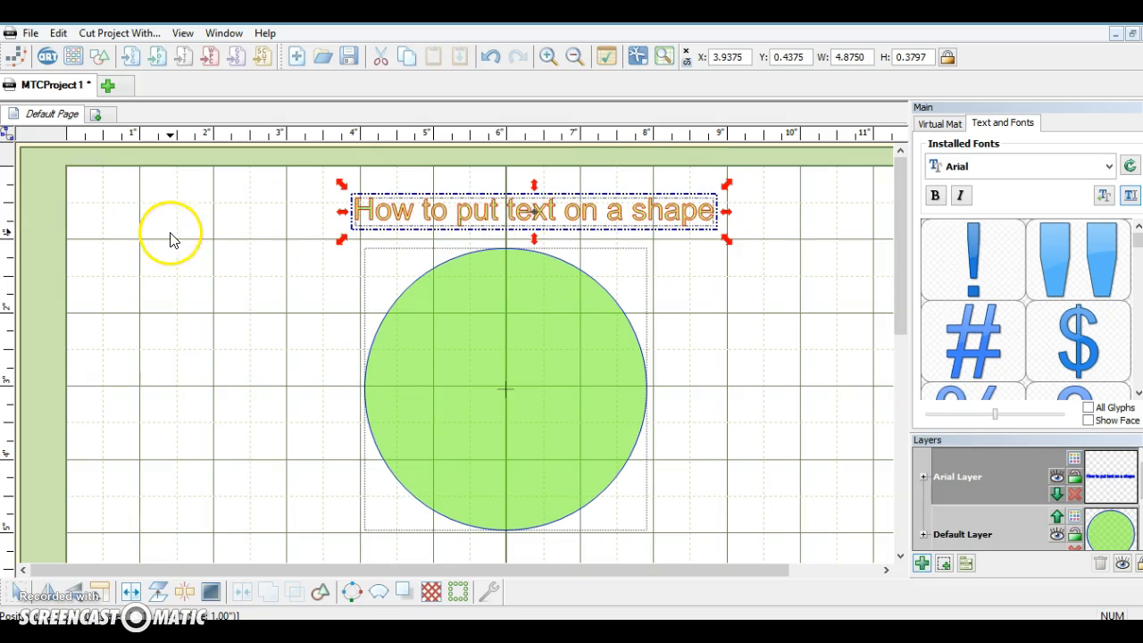
# - Insert a generic circle from the basic shapes library
pyautogui.click(102, 59)
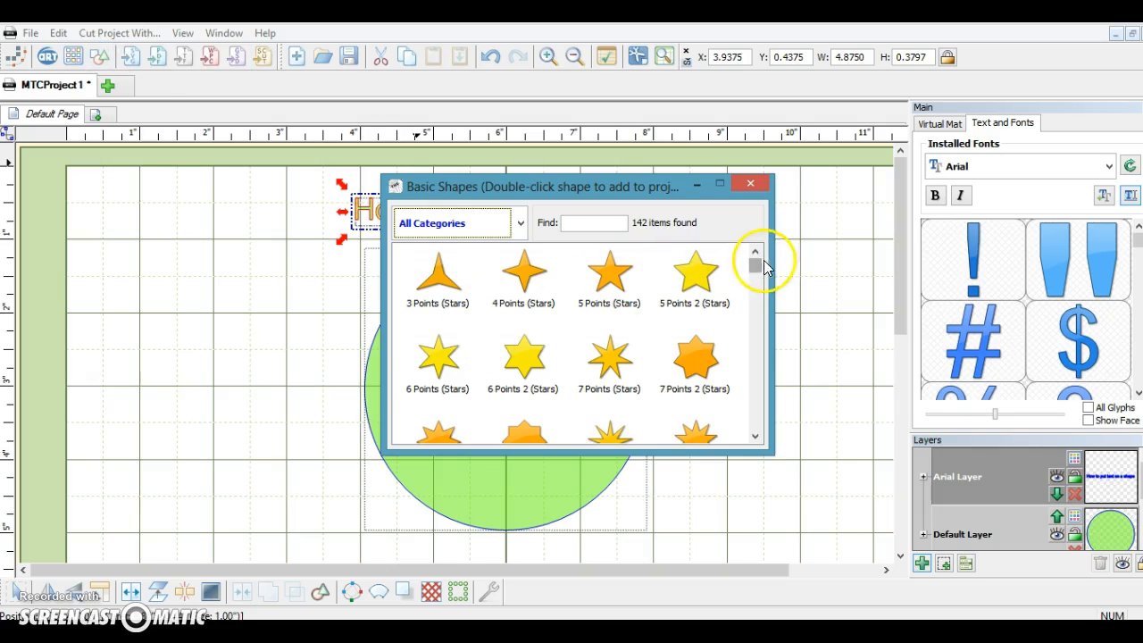
pyautogui.moveTo(758, 262); pyautogui.dragTo(755, 304)
pyautogui.doubleClick(623, 271)
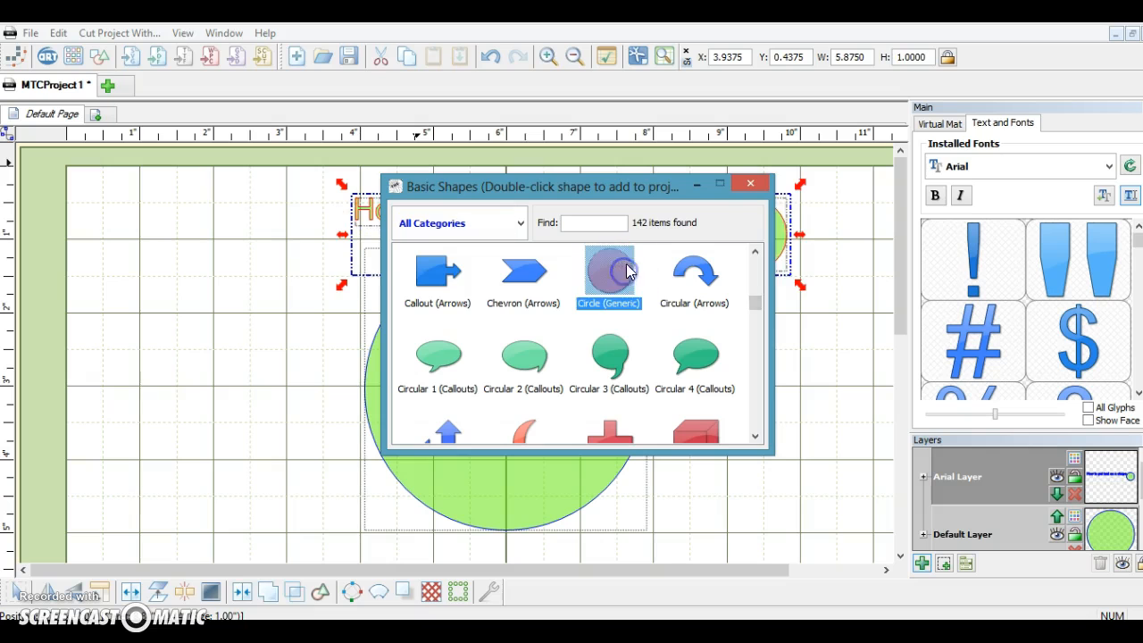
pyautogui.click(750, 183)
pyautogui.click(806, 332)
# - Move the new small circle over the large circle's left side, enlarge it to about 2.9 in, and delete it
pyautogui.moveTo(774, 253); pyautogui.dragTo(343, 355)
pyautogui.moveTo(359, 307); pyautogui.dragTo(485, 217)
pyautogui.moveTo(395, 317); pyautogui.dragTo(385, 394)
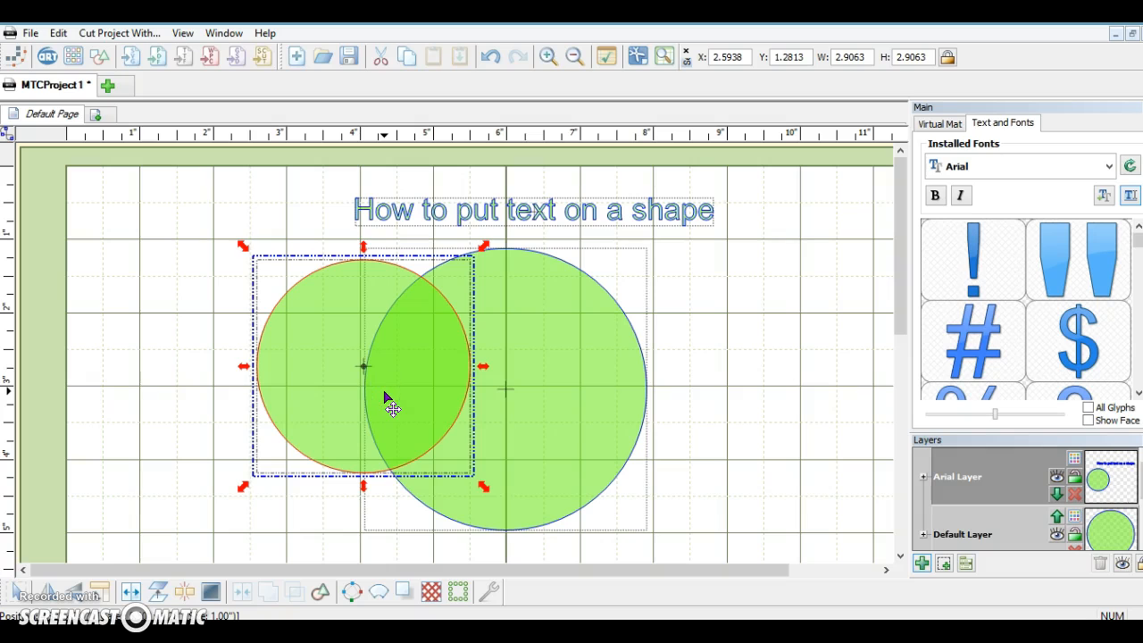
pyautogui.press('Delete')
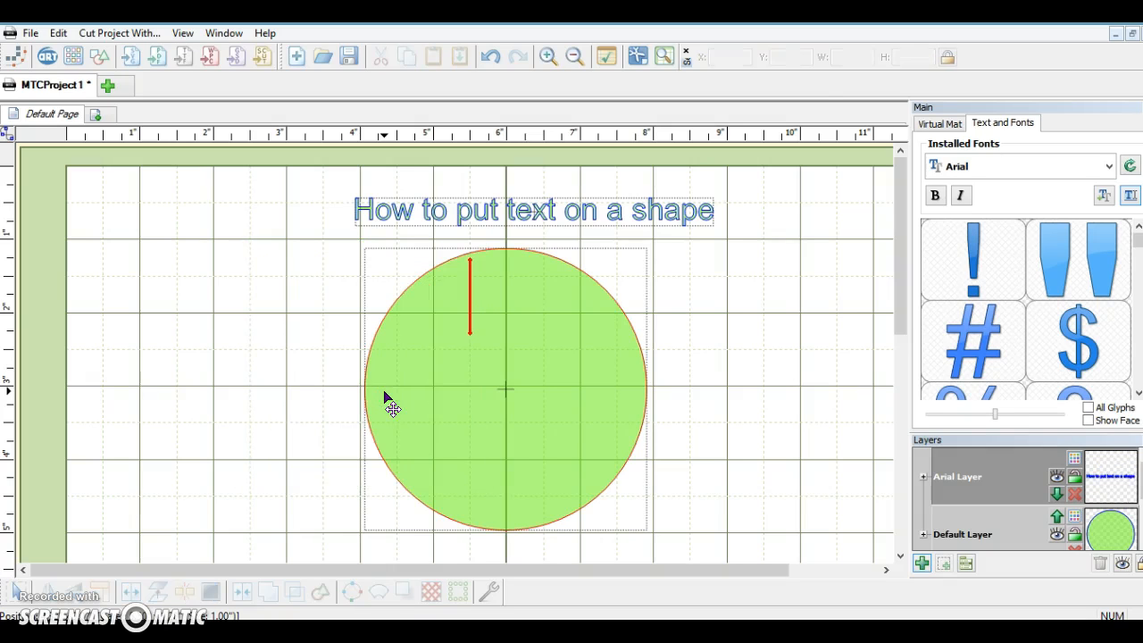
# - Move the text "How to put text on a shape" closer to the circle and try adding another text group
pyautogui.click(546, 211)
pyautogui.moveTo(546, 211)
pyautogui.mouseDown()
pyautogui.moveTo(522, 211)
pyautogui.moveTo(525, 219)
pyautogui.mouseUp()
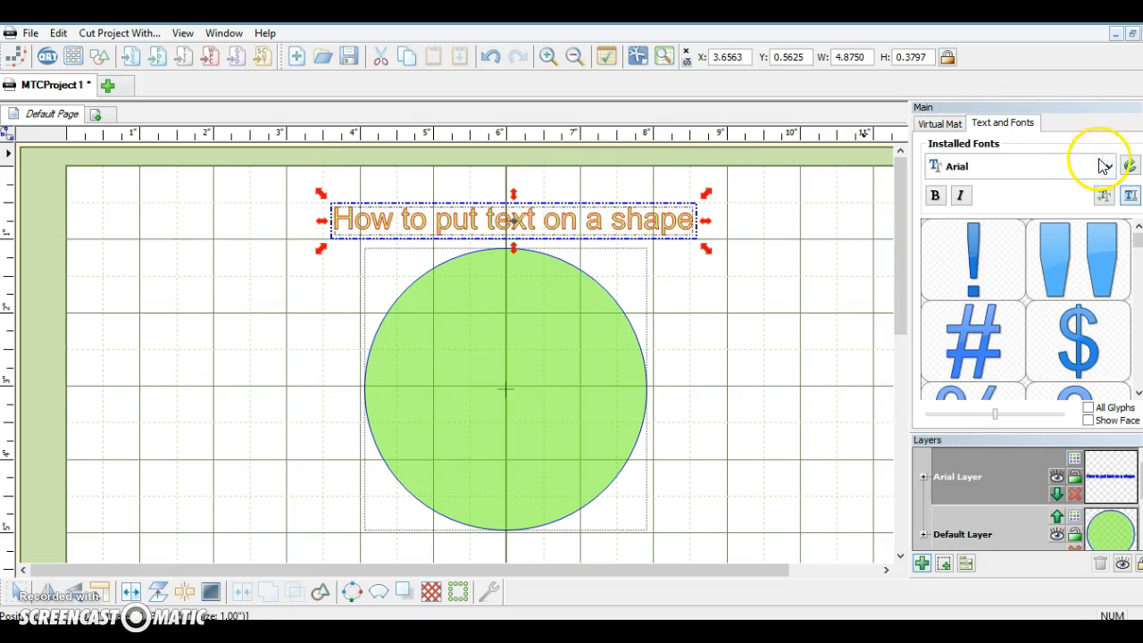
pyautogui.click(1129, 196)
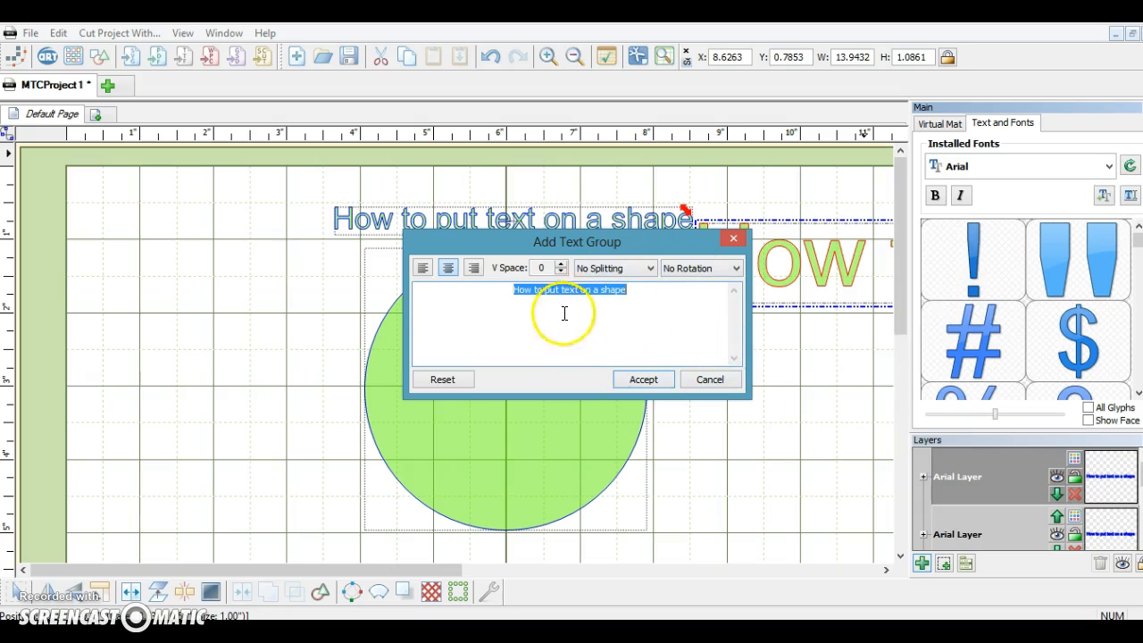
pyautogui.click(708, 381)
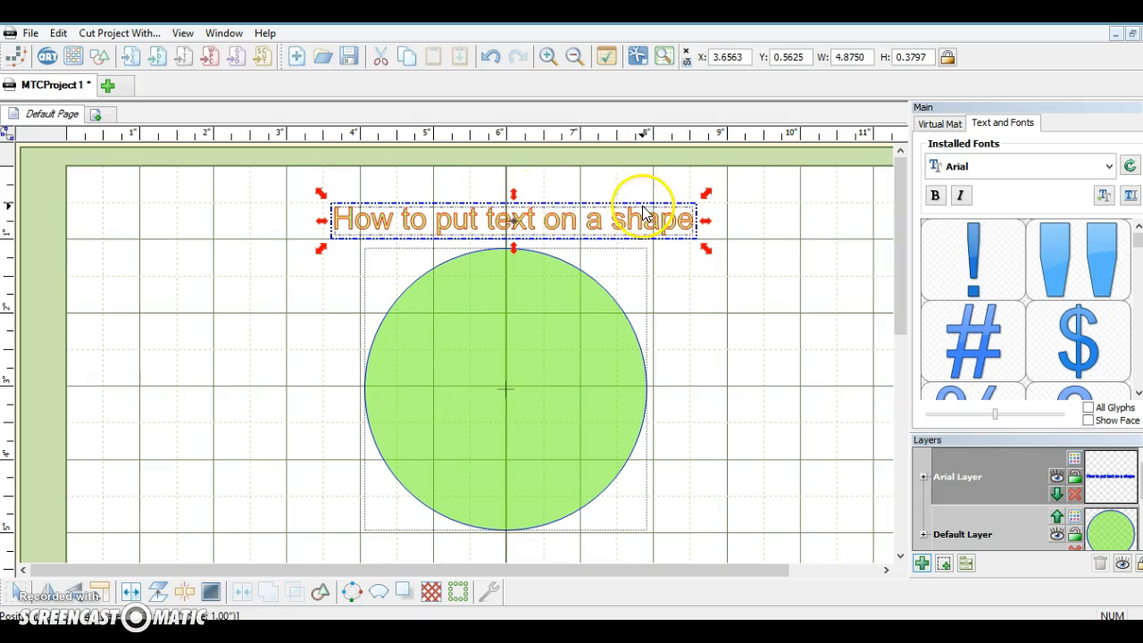
# - Position the text over the circle's upper edge and wrap it to the circle's path
pyautogui.moveTo(579, 222); pyautogui.dragTo(559, 213)
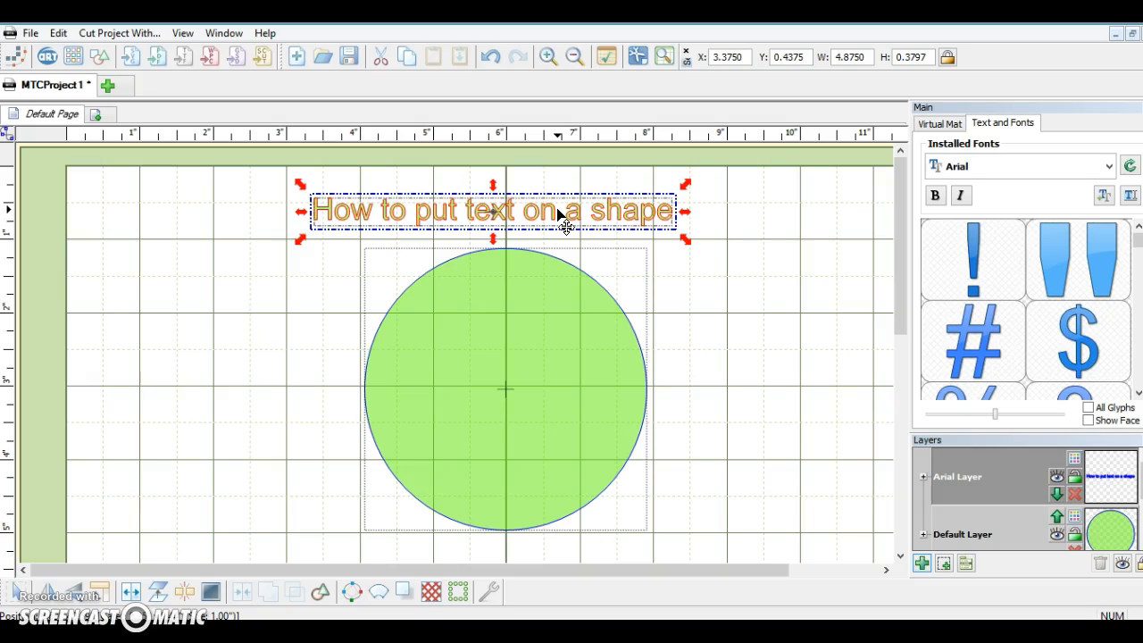
pyautogui.click(538, 214)
pyautogui.moveTo(538, 214); pyautogui.dragTo(537, 218)
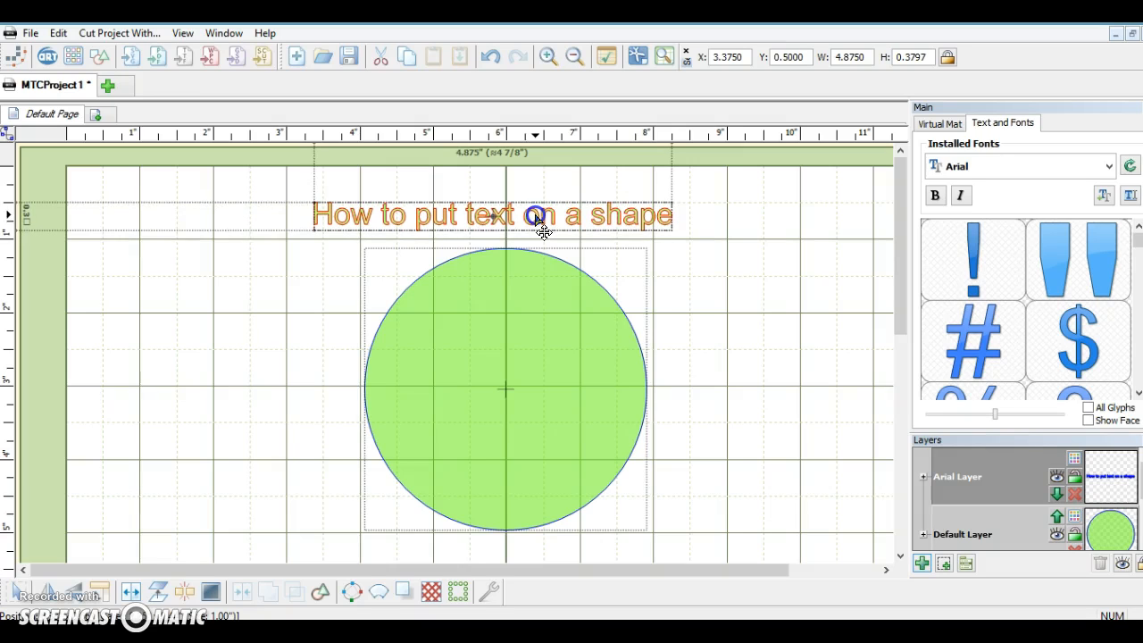
pyautogui.moveTo(537, 218); pyautogui.dragTo(545, 244)
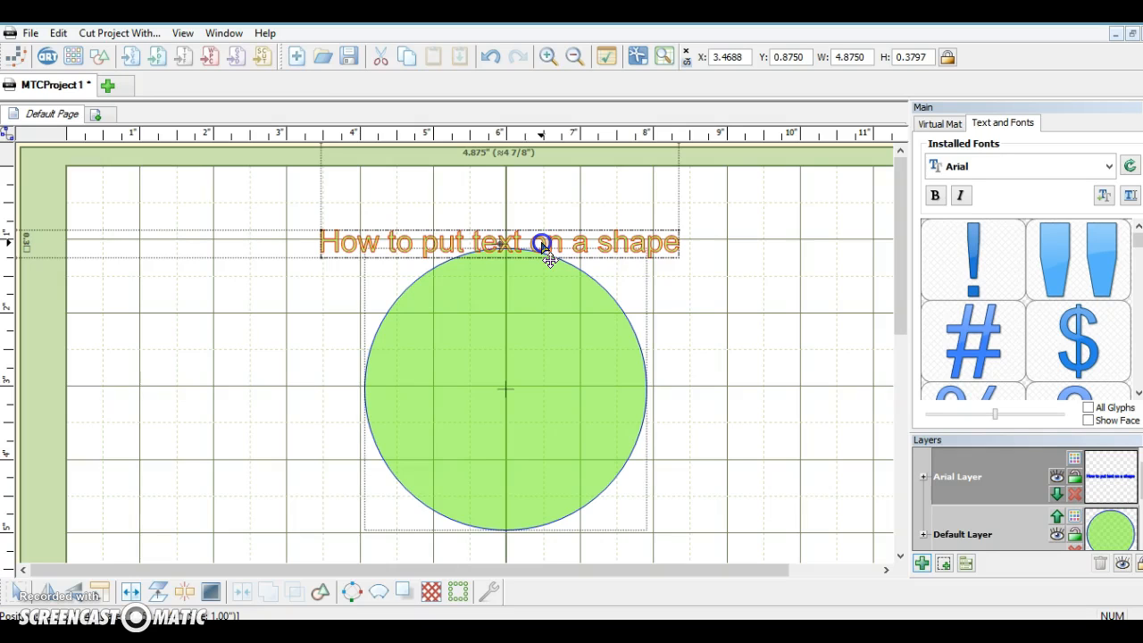
pyautogui.moveTo(549, 258); pyautogui.dragTo(551, 270)
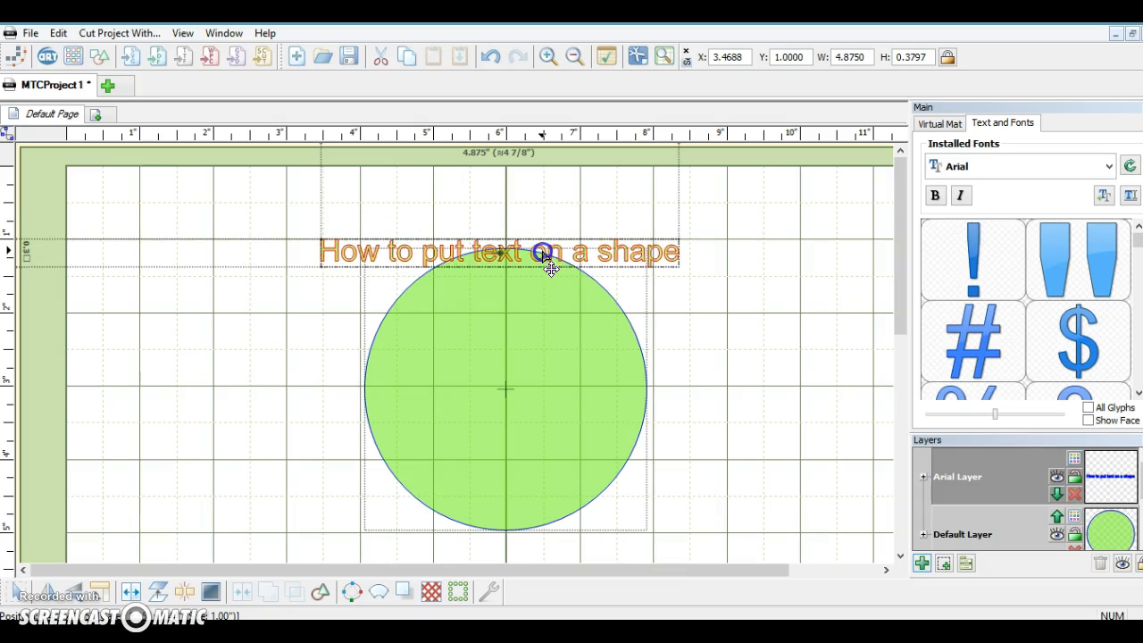
pyautogui.moveTo(543, 257); pyautogui.dragTo(543, 259)
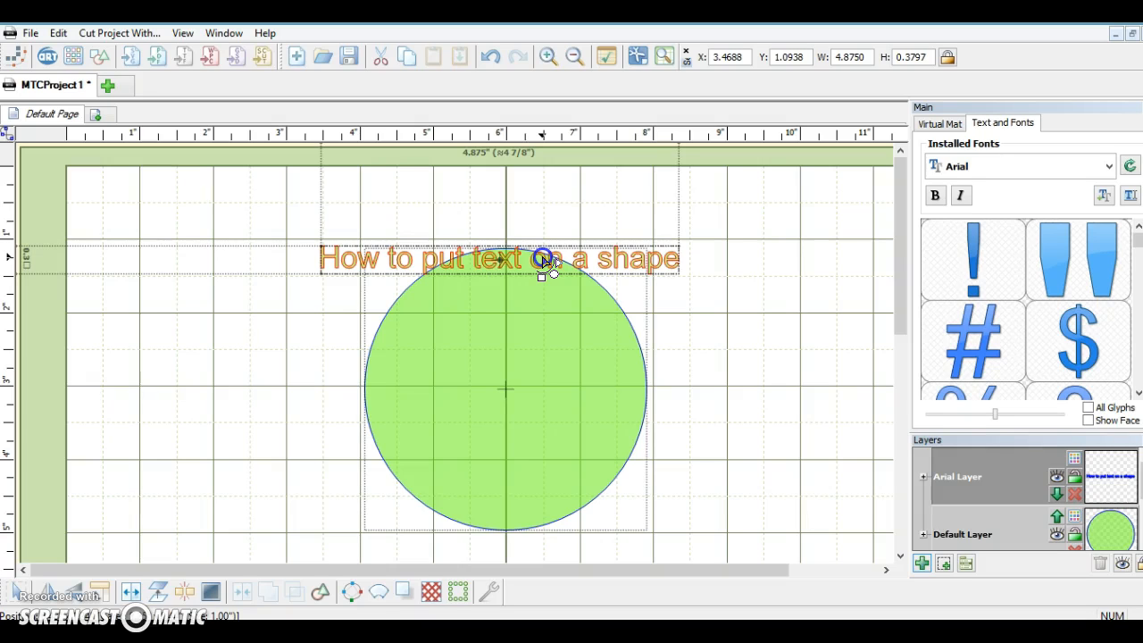
pyautogui.moveTo(542, 259); pyautogui.dragTo(542, 259)
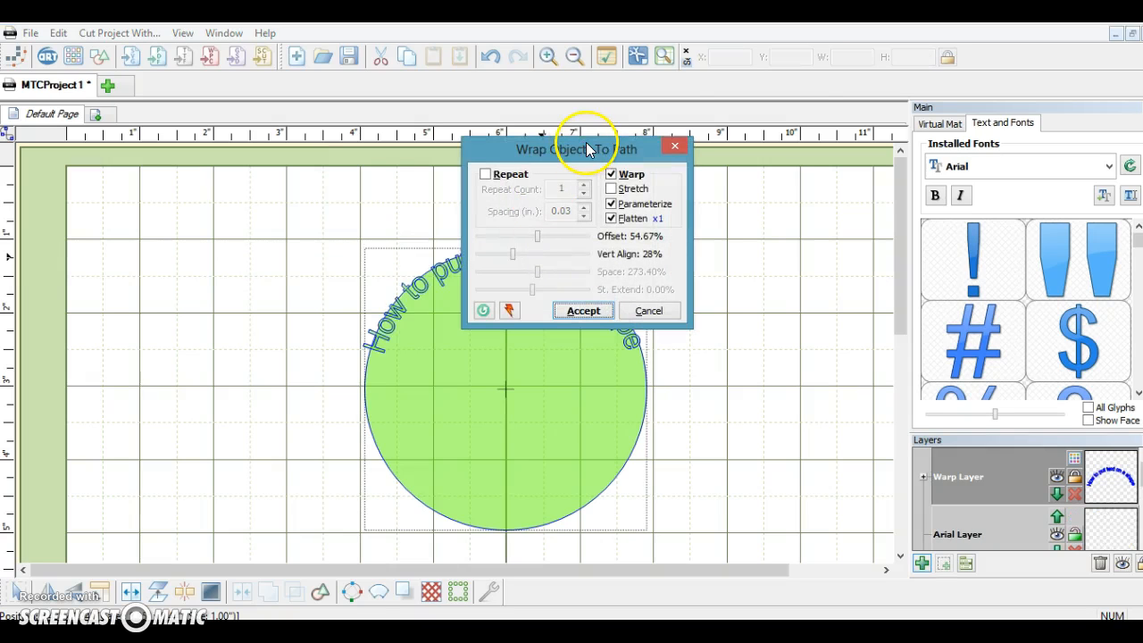
# - Try the wrapped text inside and outside the circle, and set its vertical alignment to 78% to keep it outside
pyautogui.moveTo(585, 148); pyautogui.dragTo(787, 158)
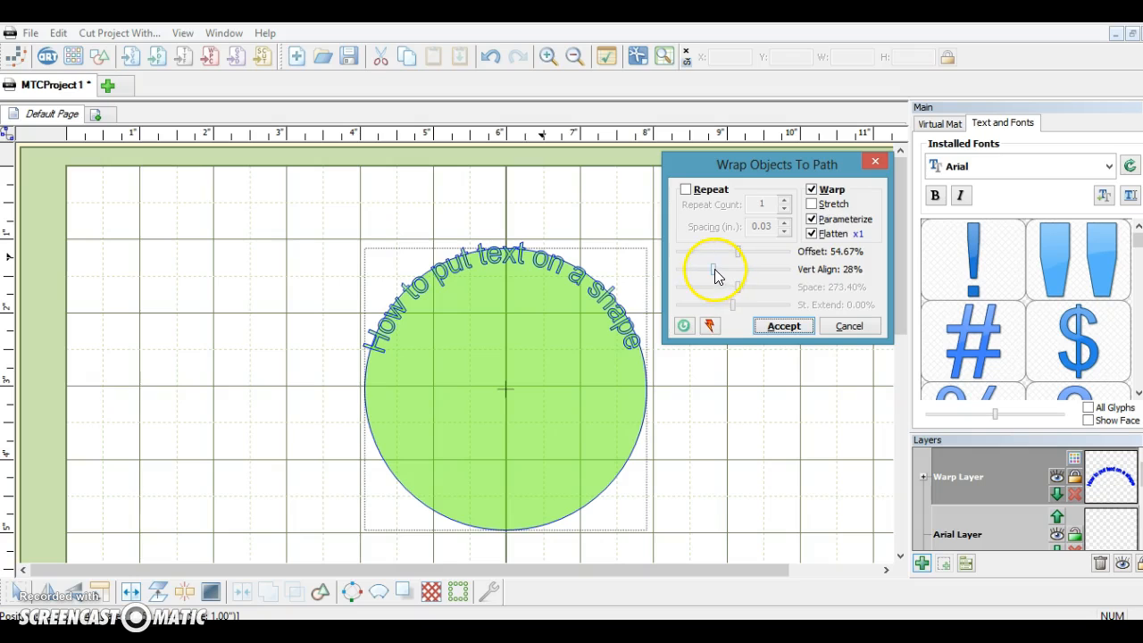
pyautogui.moveTo(713, 268); pyautogui.dragTo(731, 269)
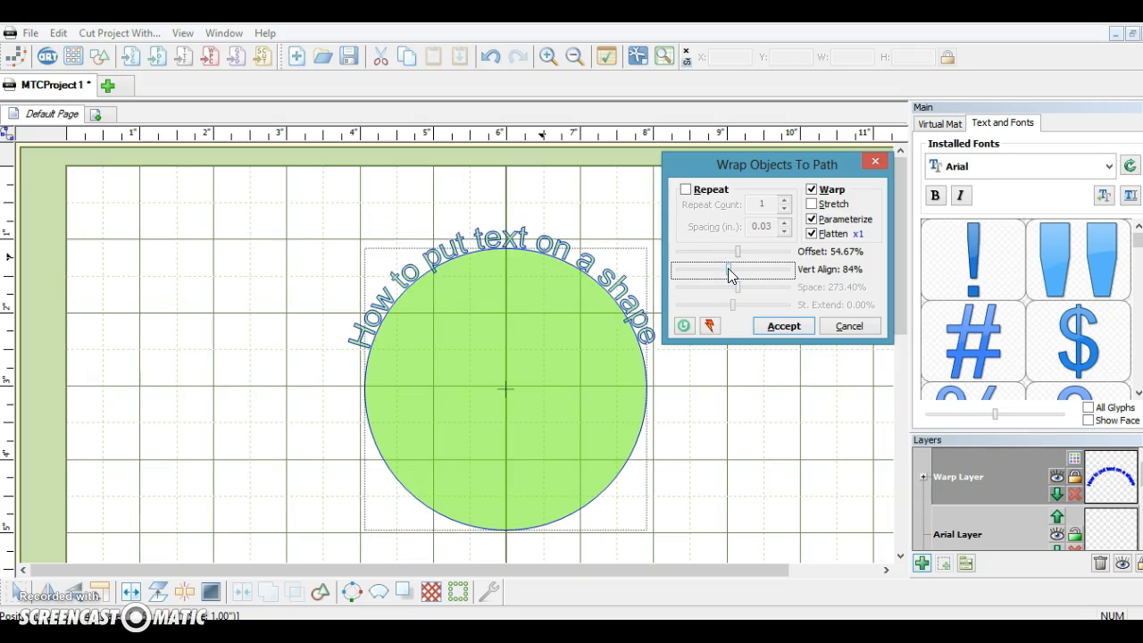
pyautogui.moveTo(728, 267); pyautogui.dragTo(702, 273)
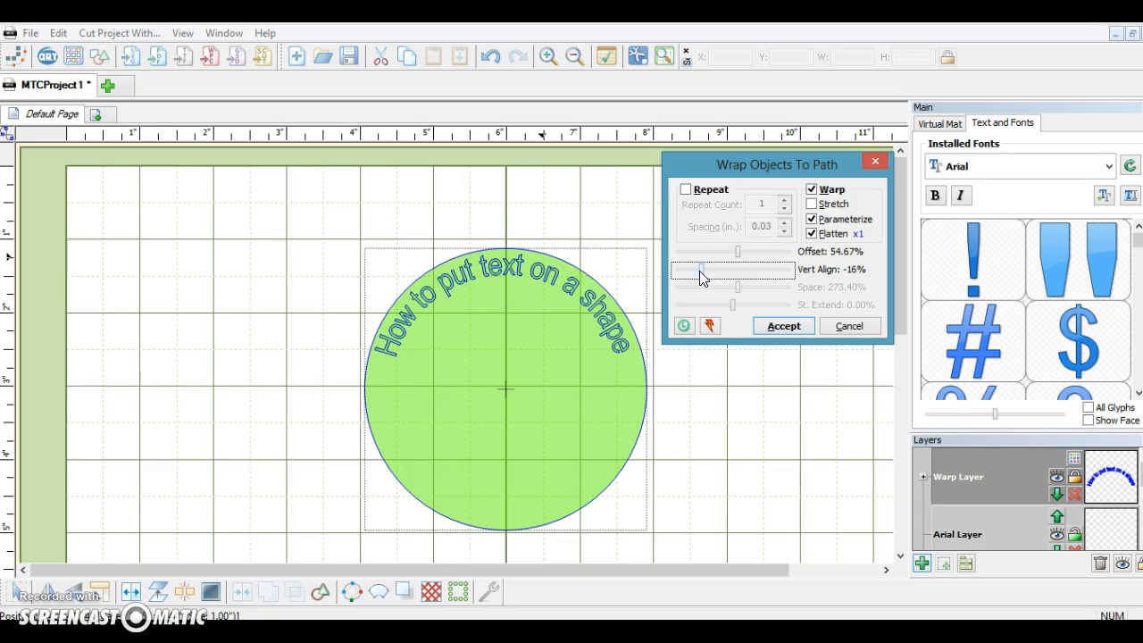
pyautogui.moveTo(701, 271); pyautogui.dragTo(727, 271)
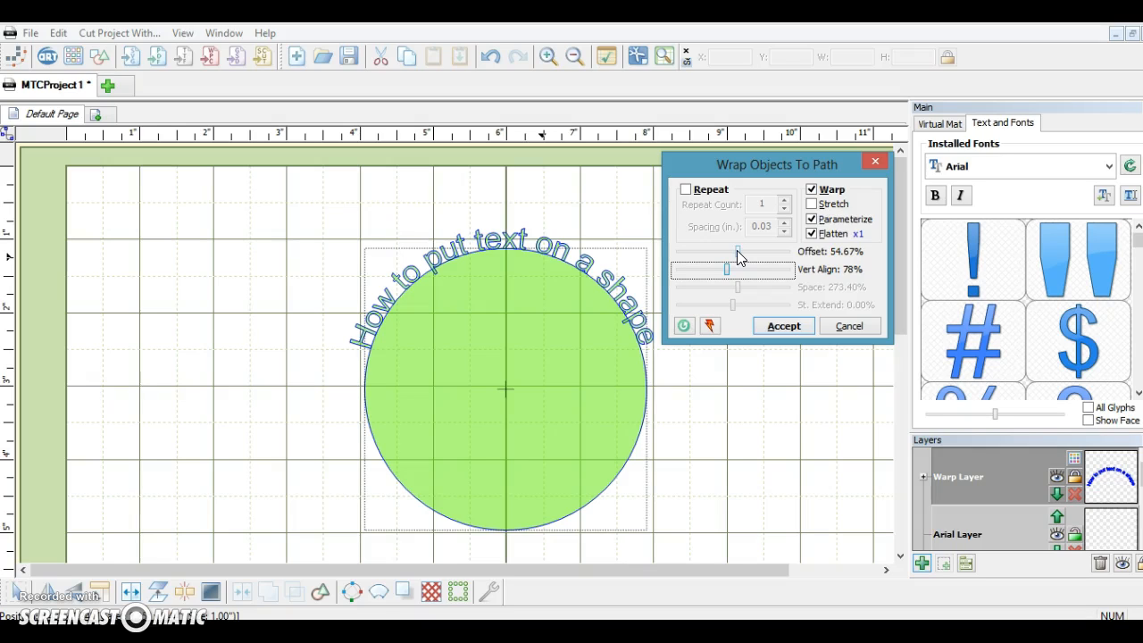
# - Slide the wrapped text around the circle in both directions, ending with an offset of 30.80%
pyautogui.moveTo(736, 250); pyautogui.dragTo(736, 250)
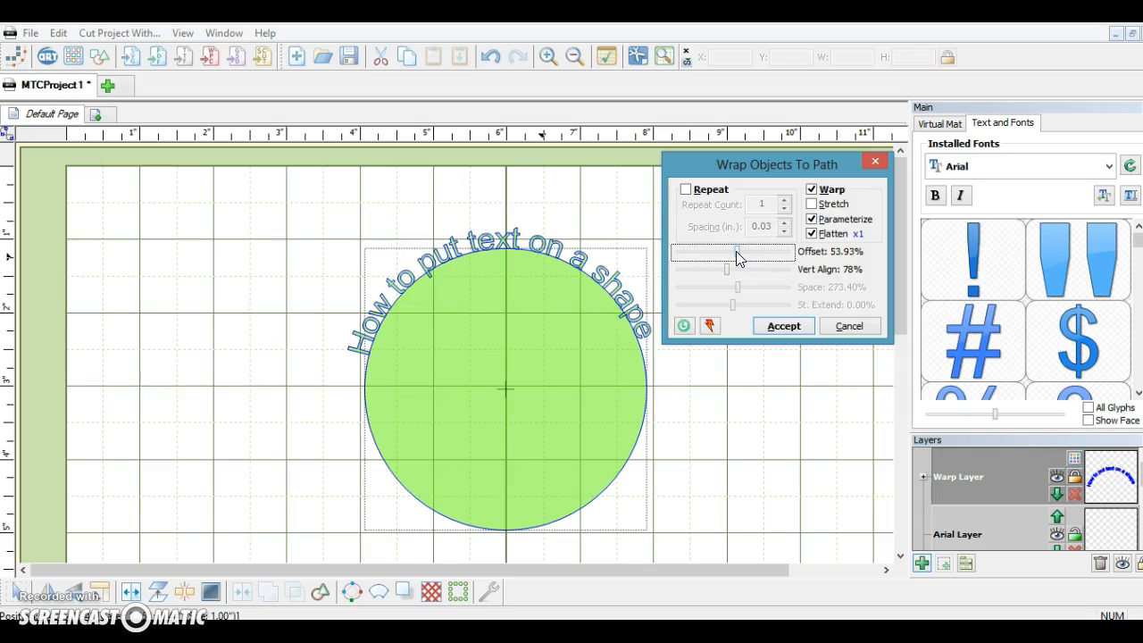
pyautogui.moveTo(736, 251); pyautogui.dragTo(762, 253)
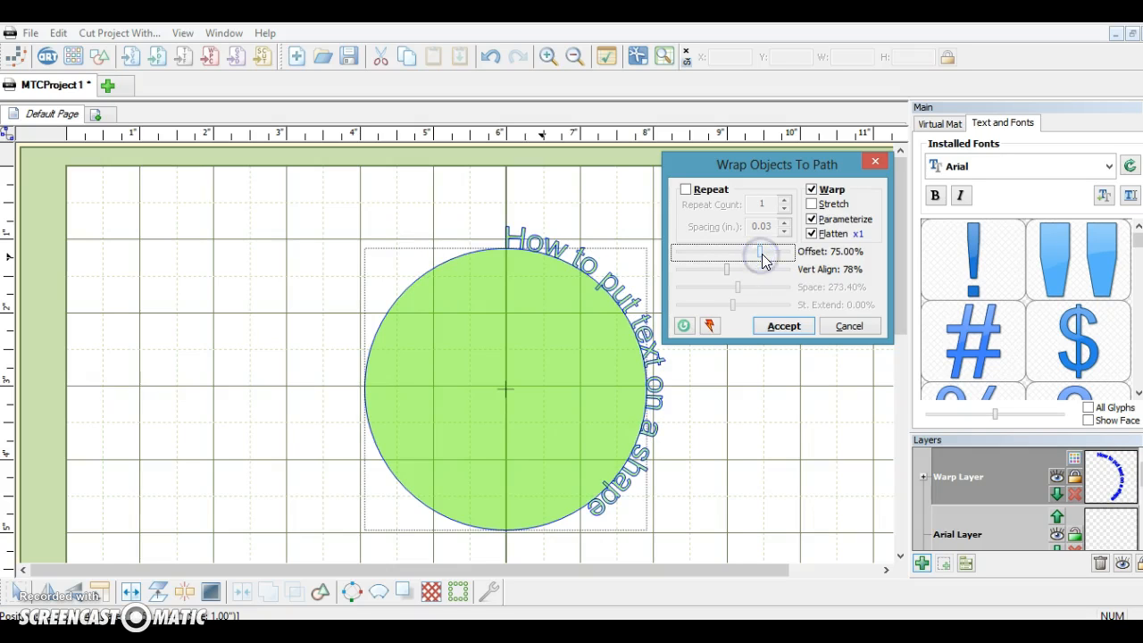
pyautogui.moveTo(759, 250); pyautogui.dragTo(766, 253)
pyautogui.click(765, 252)
pyautogui.moveTo(766, 250); pyautogui.dragTo(731, 250)
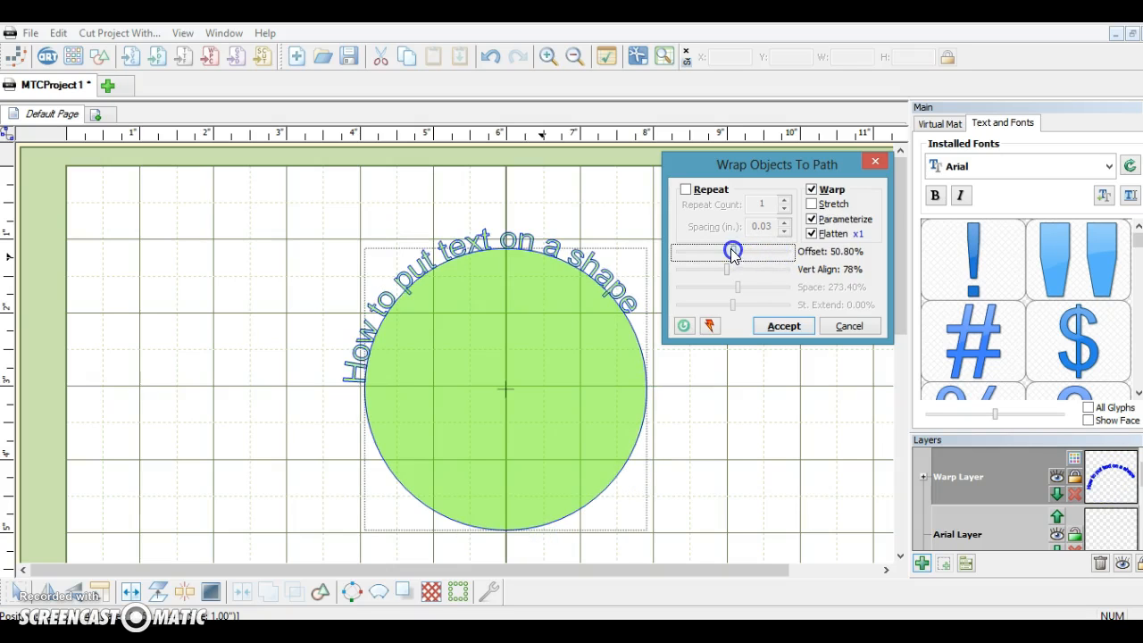
pyautogui.click(726, 251)
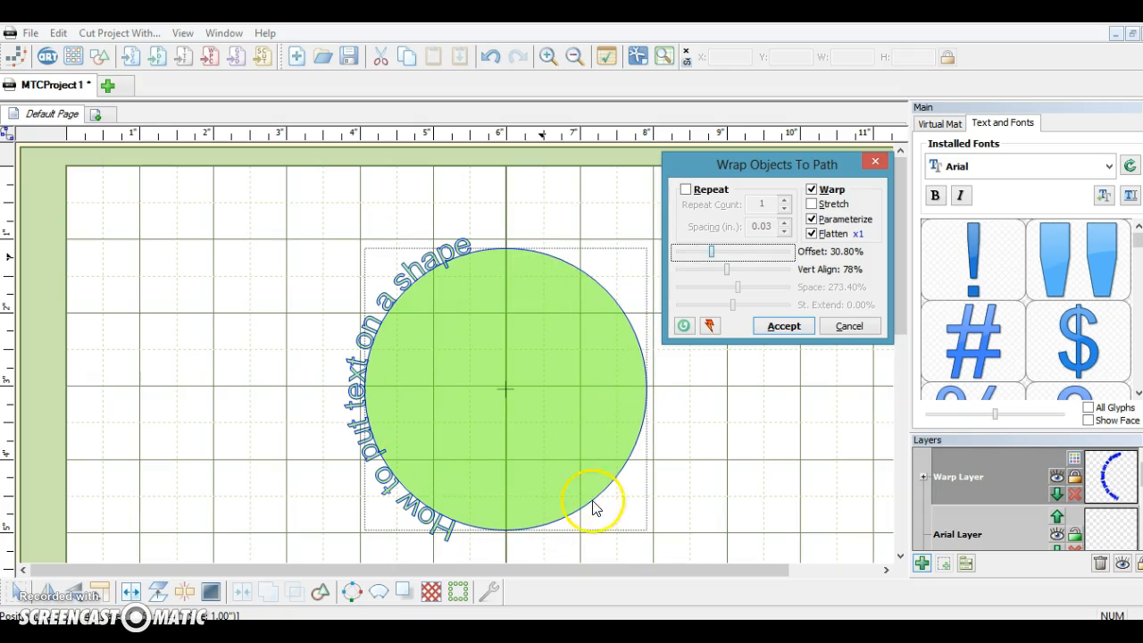
# - Repeat the text once around the circle with a spacing of 0.386 in between the copies
pyautogui.click(685, 190)
pyautogui.click(769, 207)
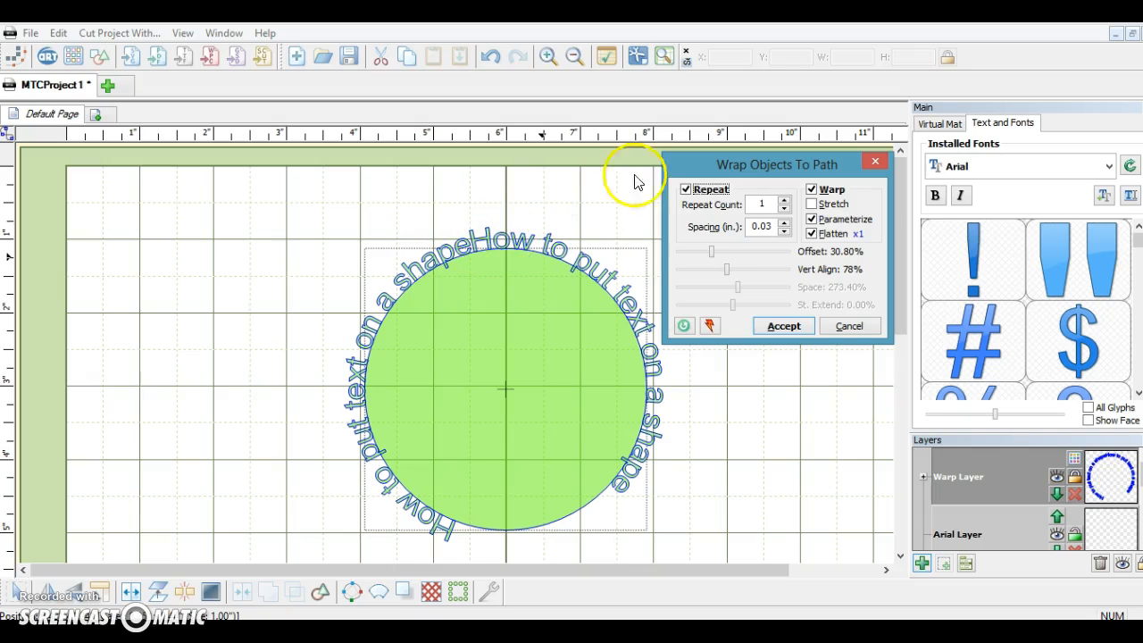
pyautogui.click(786, 223)
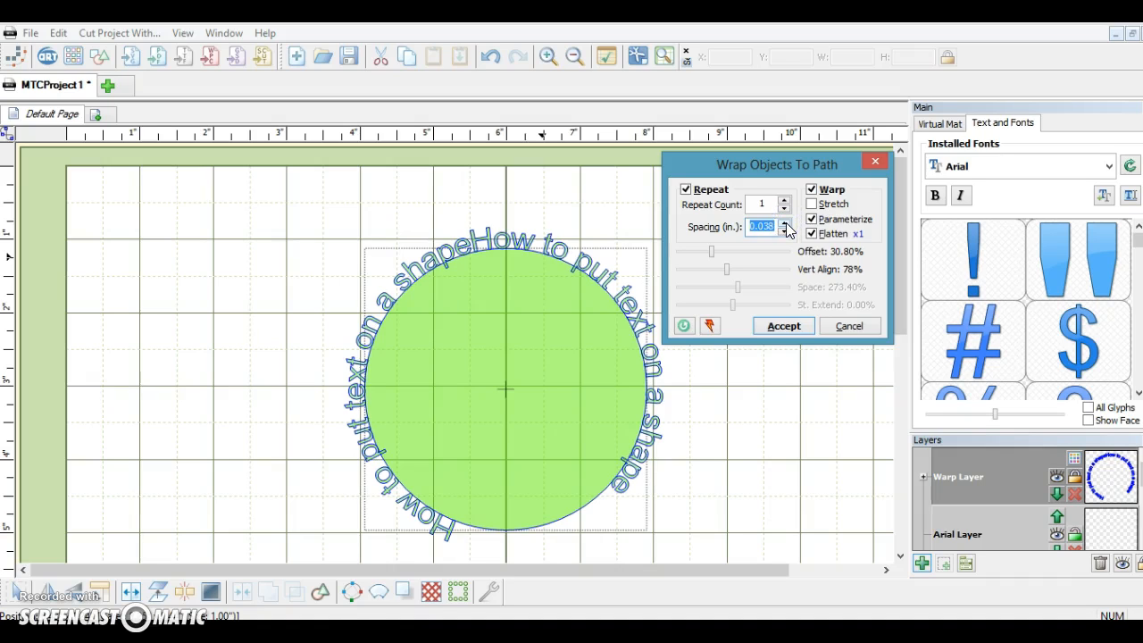
pyautogui.click(786, 229)
pyautogui.click(787, 220)
pyautogui.click(787, 220)
pyautogui.click(787, 220)
pyautogui.click(788, 220)
pyautogui.click(788, 220)
pyautogui.click(788, 219)
pyautogui.click(788, 219)
pyautogui.click(787, 220)
pyautogui.click(788, 220)
pyautogui.click(788, 220)
pyautogui.click(787, 220)
pyautogui.click(788, 220)
pyautogui.click(788, 220)
pyautogui.click(787, 220)
pyautogui.click(788, 220)
pyautogui.click(787, 220)
pyautogui.click(788, 220)
pyautogui.click(788, 220)
pyautogui.click(788, 219)
pyautogui.click(788, 220)
pyautogui.click(787, 220)
pyautogui.click(788, 220)
pyautogui.click(788, 220)
pyautogui.click(788, 220)
pyautogui.click(787, 220)
pyautogui.click(788, 219)
pyautogui.click(787, 219)
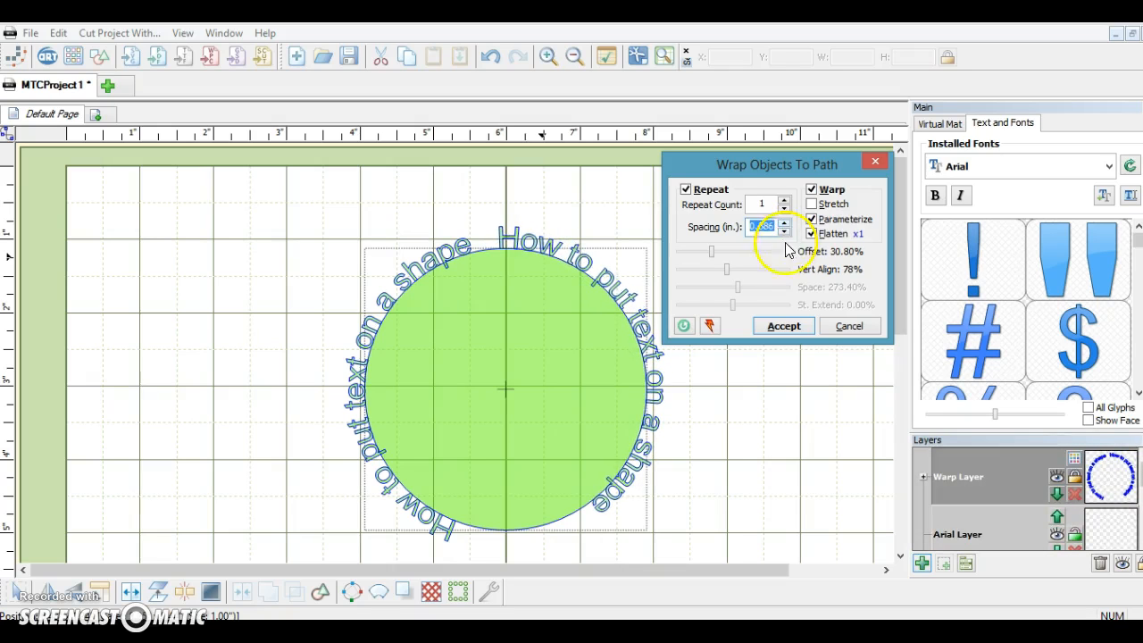
# - Set the offset of the repeated text to 32.80% to even it around the circle
pyautogui.click(711, 254)
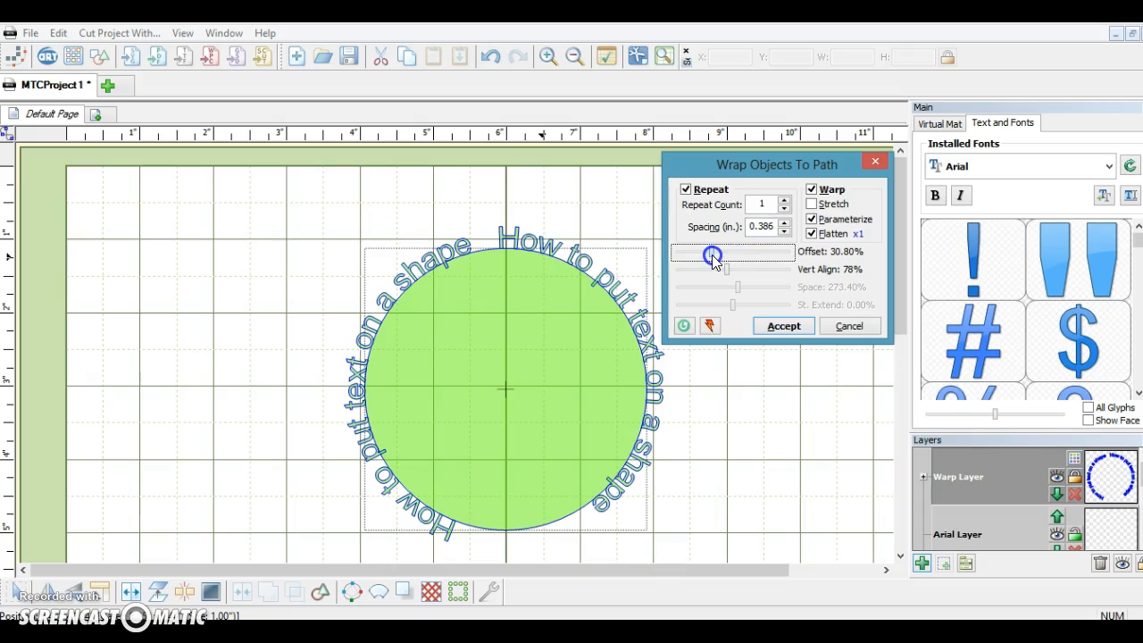
pyautogui.moveTo(713, 254); pyautogui.dragTo(715, 255)
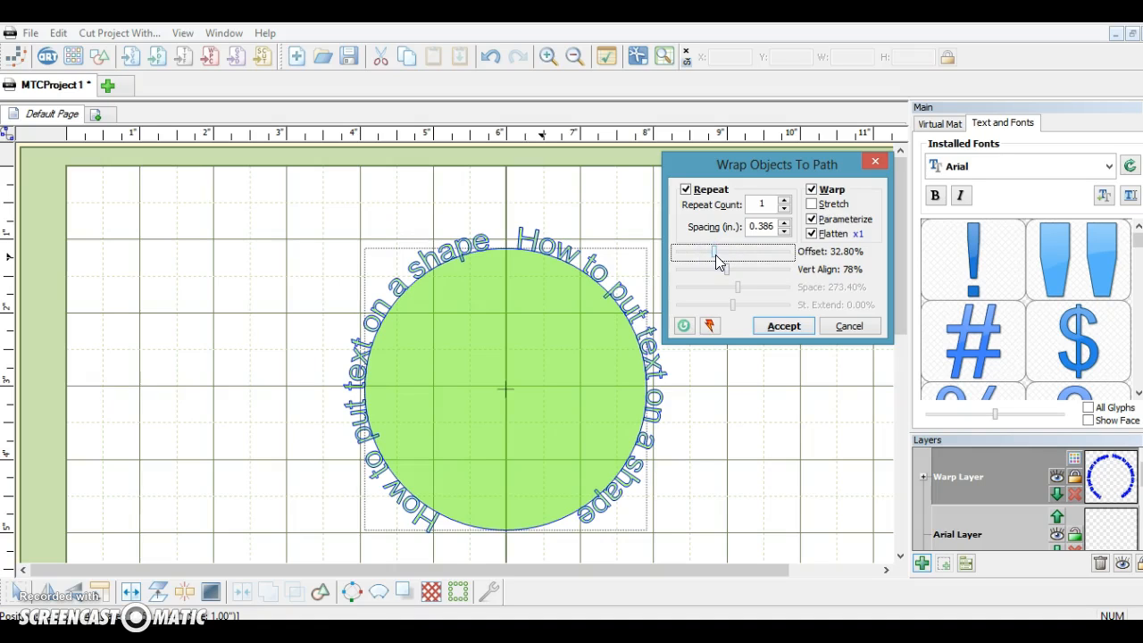
pyautogui.moveTo(714, 254); pyautogui.dragTo(713, 254)
# - Try repeat counts of 2 and 3 for the wrapped text and return the count to 1
pyautogui.click(700, 212)
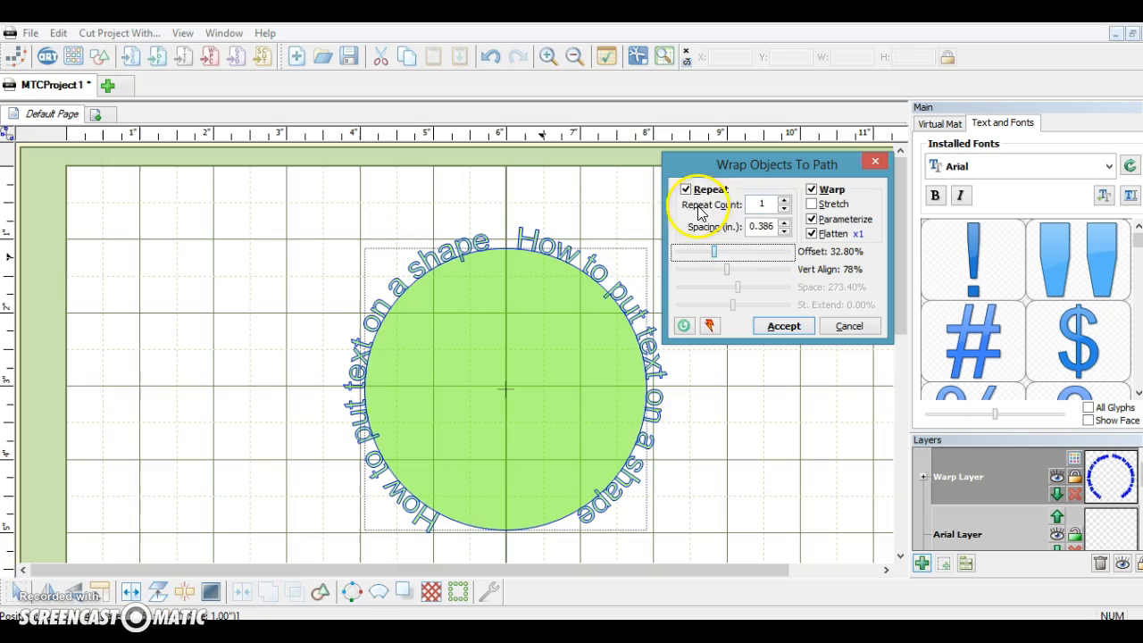
pyautogui.click(785, 203)
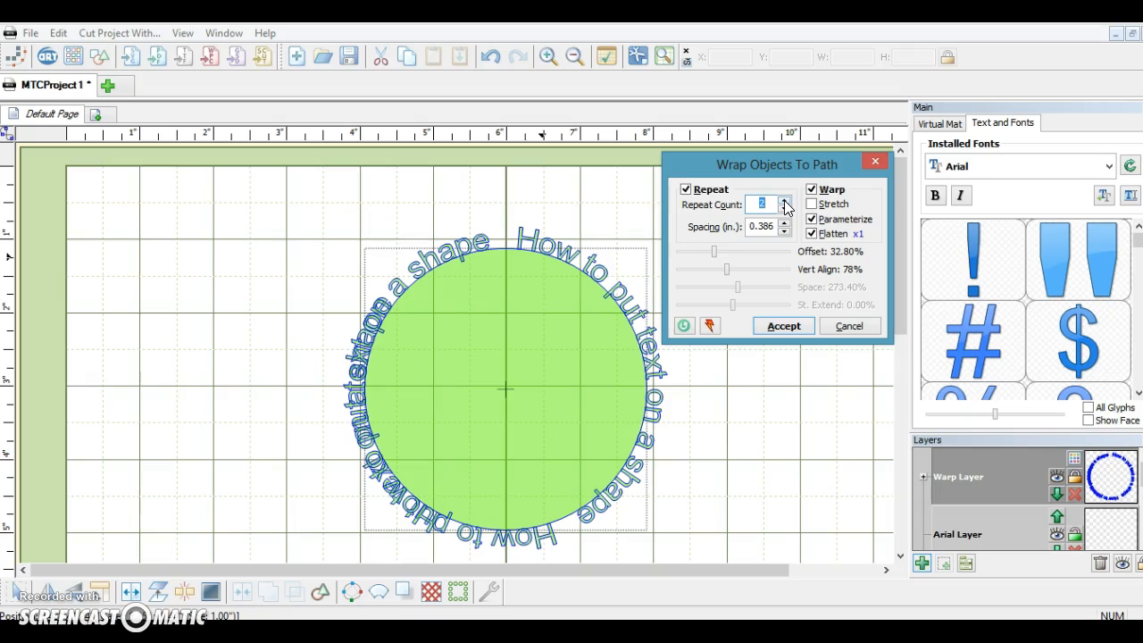
pyautogui.click(785, 203)
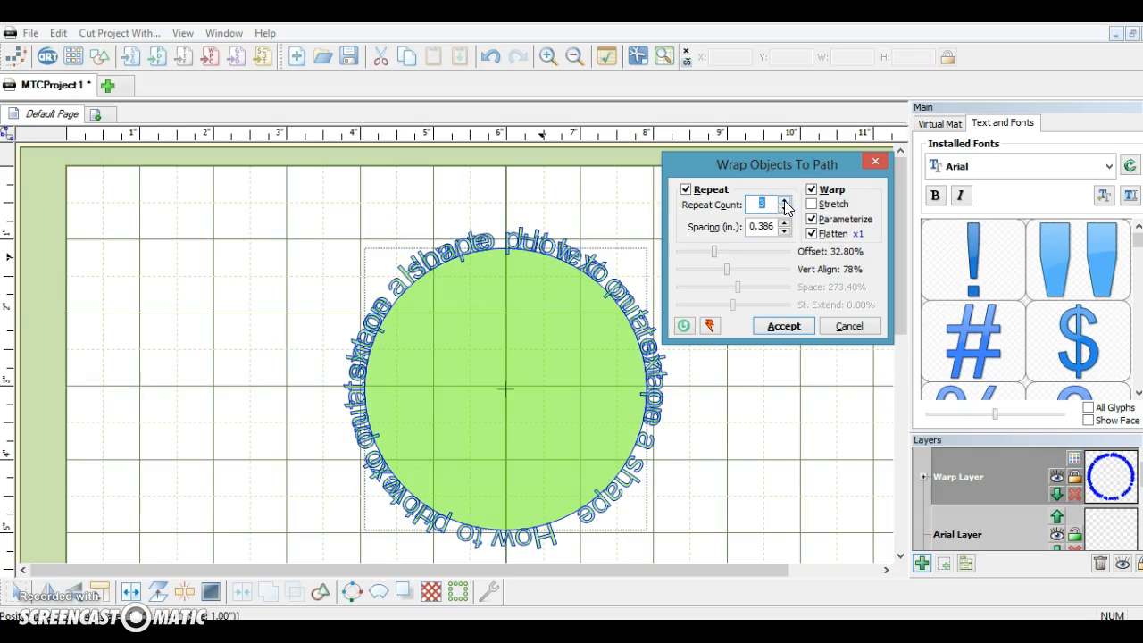
pyautogui.click(784, 209)
pyautogui.click(784, 210)
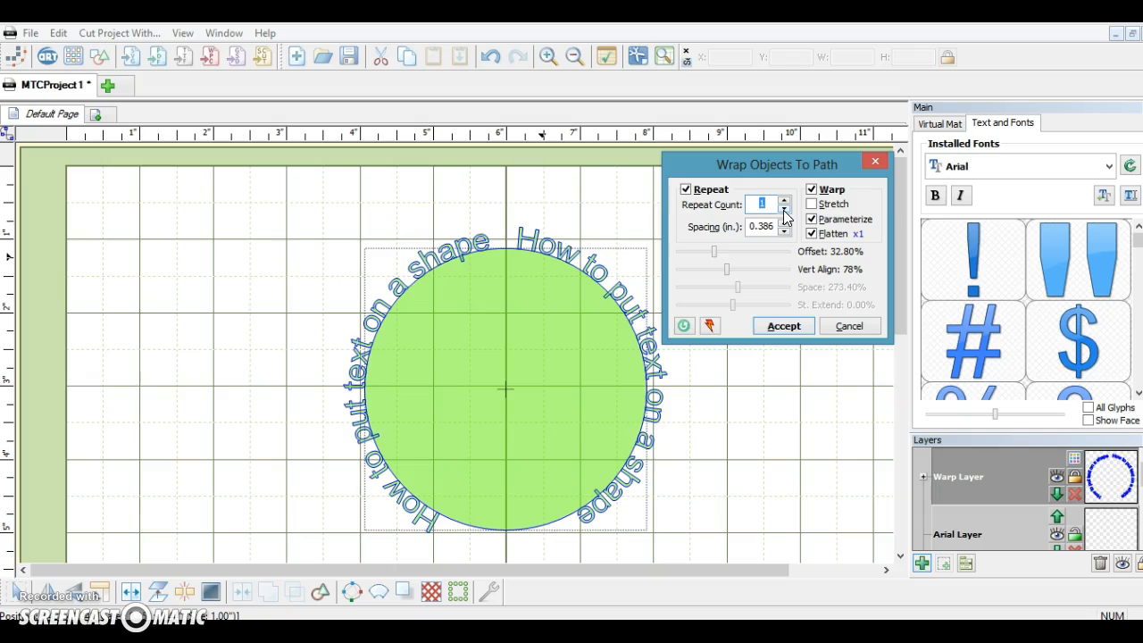
# - Turn off repetition, shift the text along the path to arch over the circle's top, and accept the wrap
pyautogui.click(686, 189)
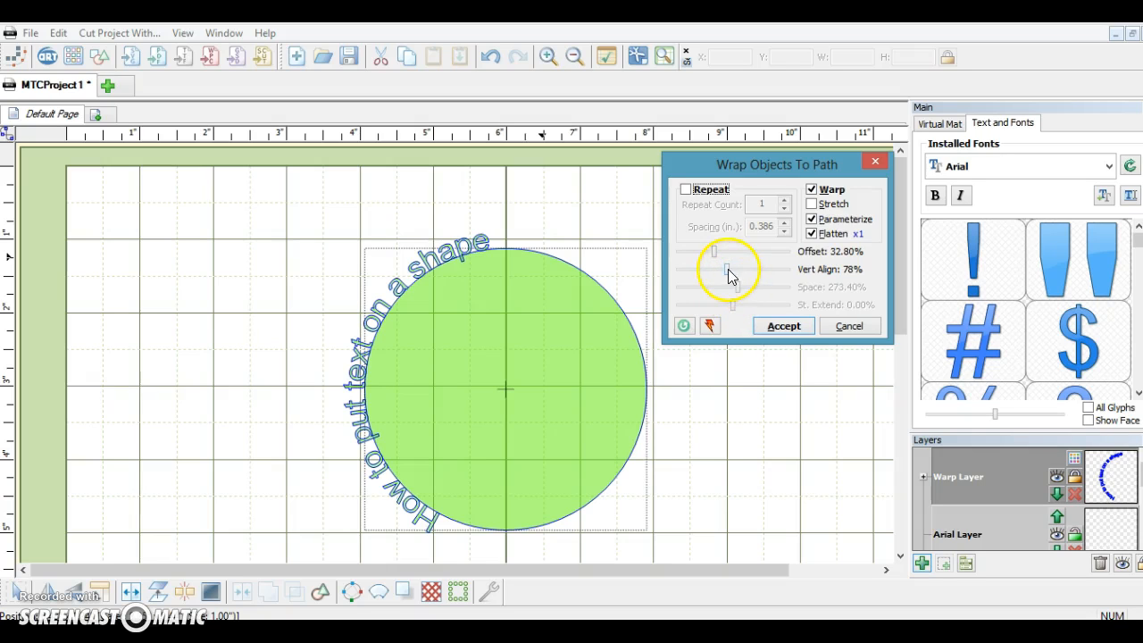
pyautogui.moveTo(721, 255)
pyautogui.mouseDown()
pyautogui.moveTo(749, 257)
pyautogui.moveTo(735, 252)
pyautogui.mouseUp()
pyautogui.click(788, 326)
pyautogui.click(792, 327)
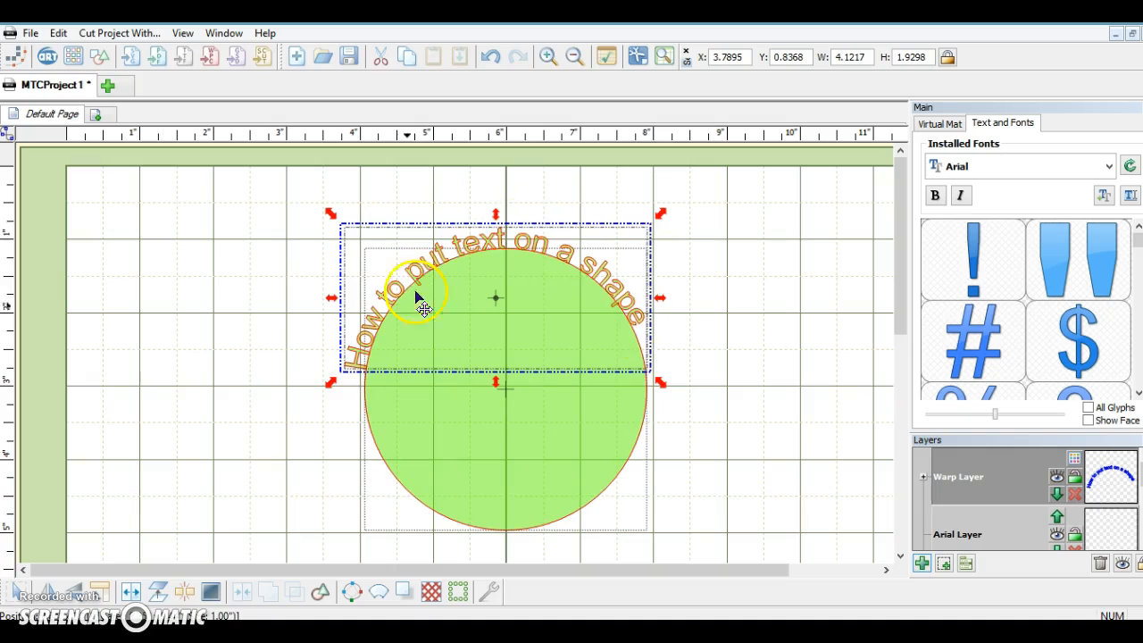
# - Move the large circle away from the curved text to the left edge of the mat
pyautogui.click(811, 260)
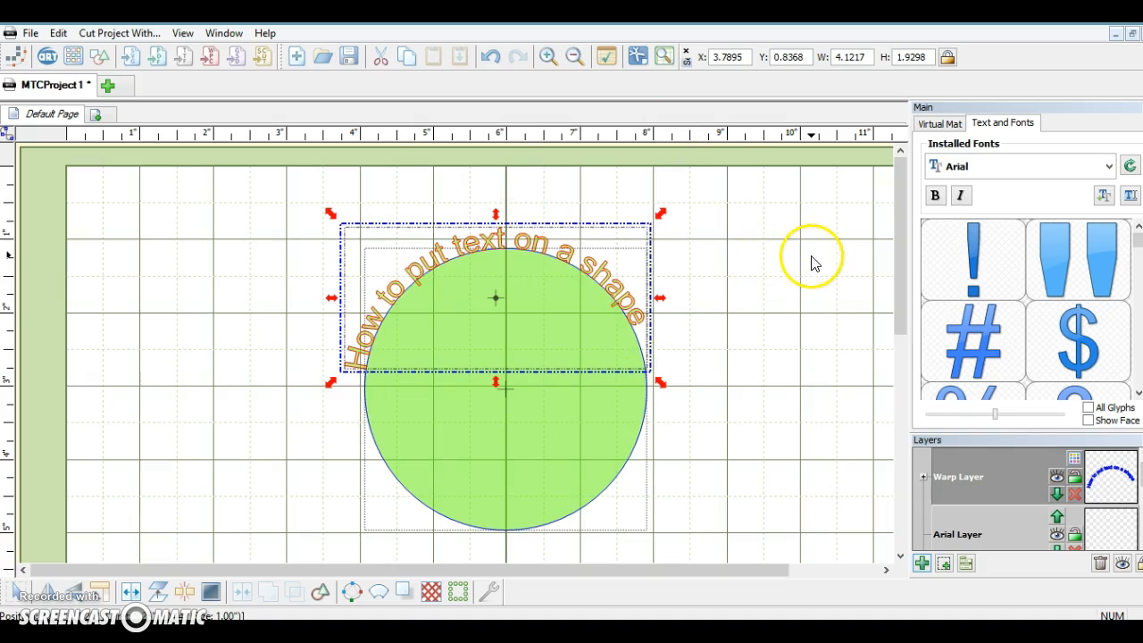
pyautogui.click(503, 459)
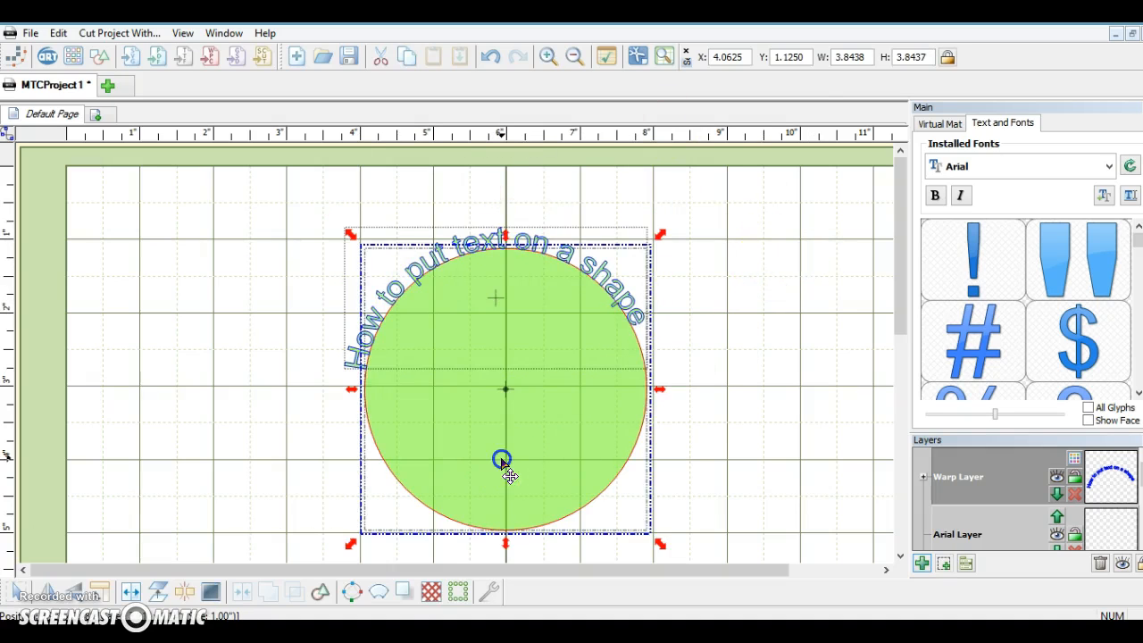
pyautogui.moveTo(544, 468); pyautogui.dragTo(174, 430)
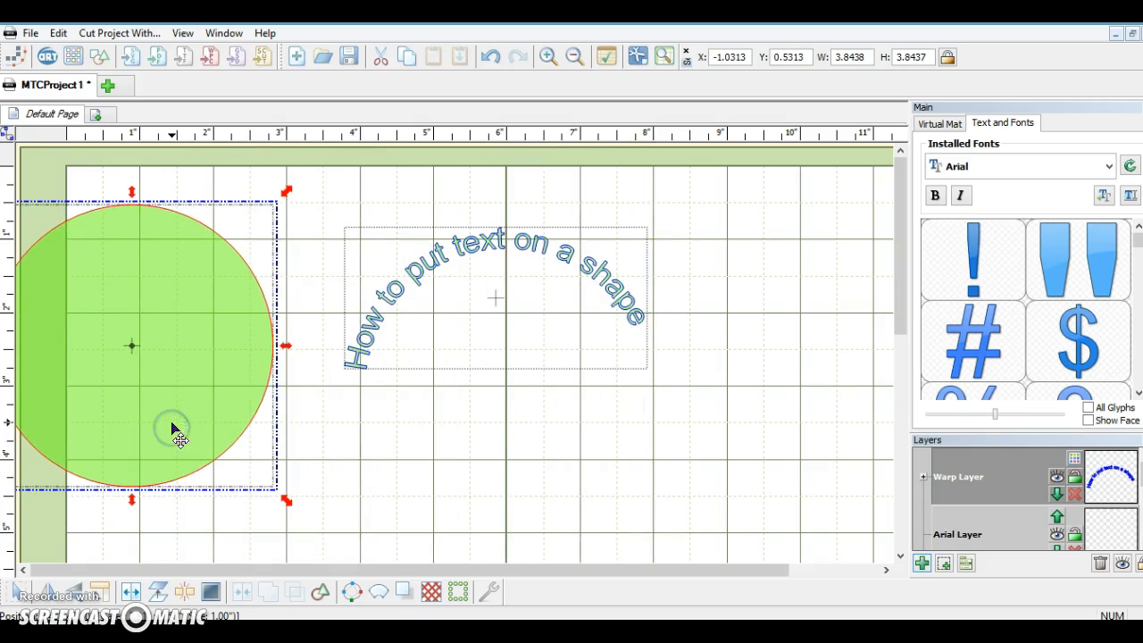
# - Move the circle back fully onto the mat and delete the curved text
pyautogui.moveTo(504, 248); pyautogui.dragTo(638, 217)
pyautogui.moveTo(263, 339); pyautogui.dragTo(499, 366)
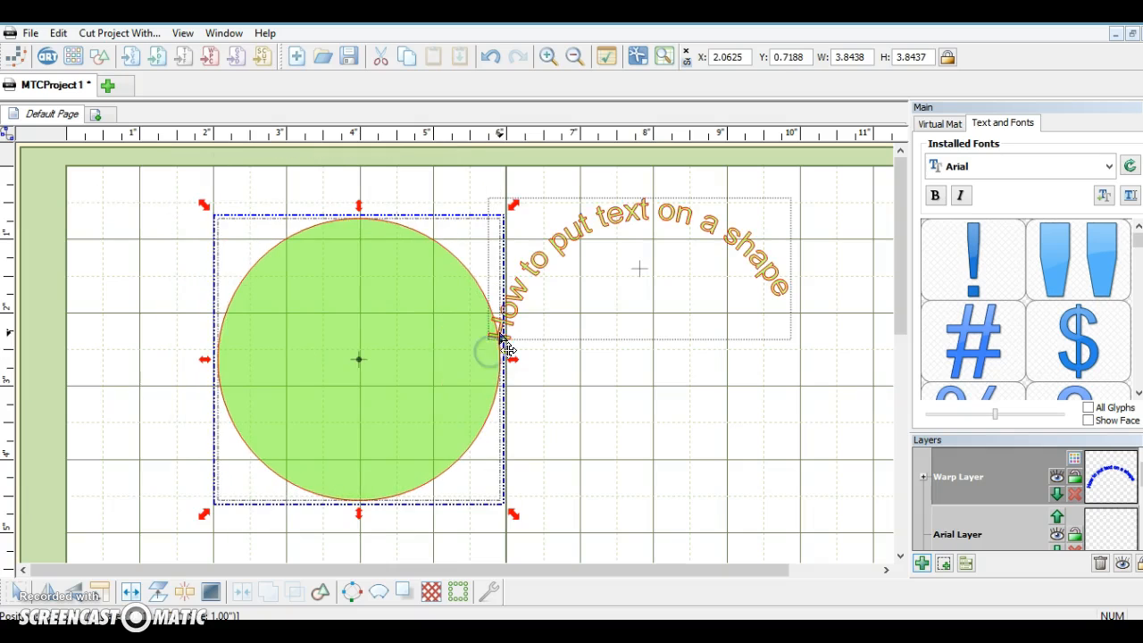
pyautogui.click(679, 222)
pyautogui.click(634, 243)
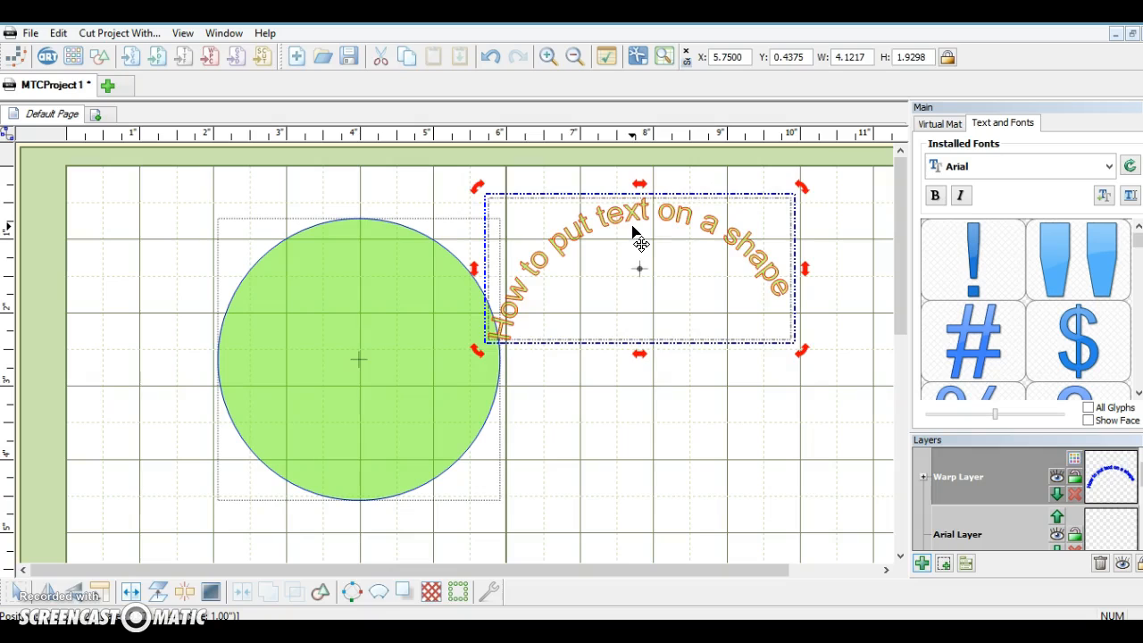
pyautogui.press('Delete')
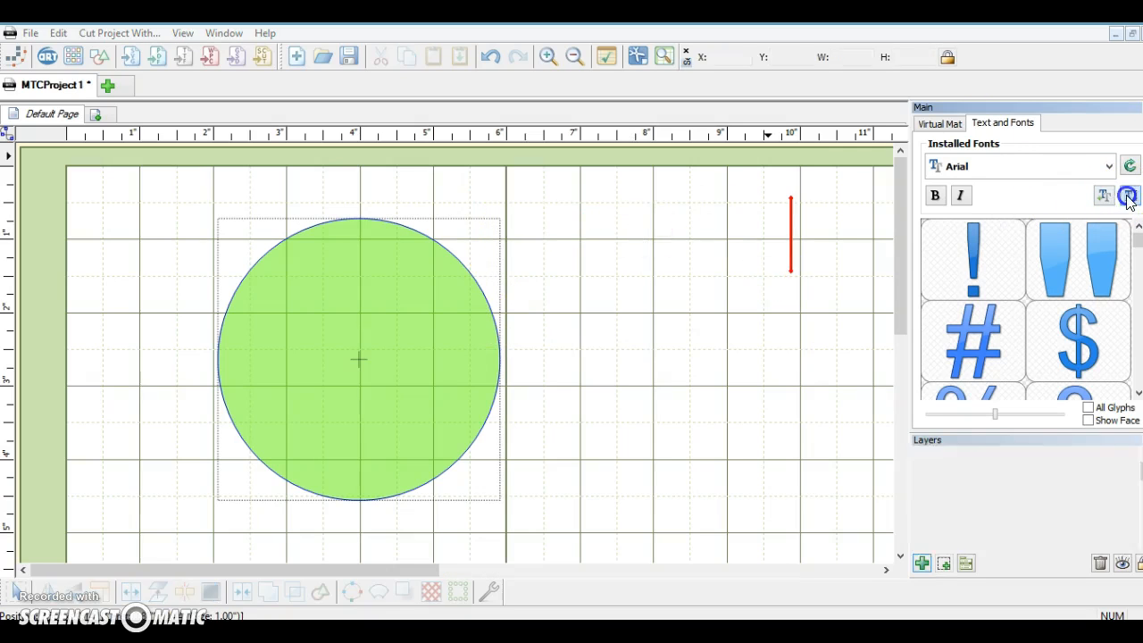
# - Add the text "How to put text on a shape" again, scaled to about 4.9 inches wide, and place it by the circle's lower edge
pyautogui.click(1128, 199)
pyautogui.click(644, 380)
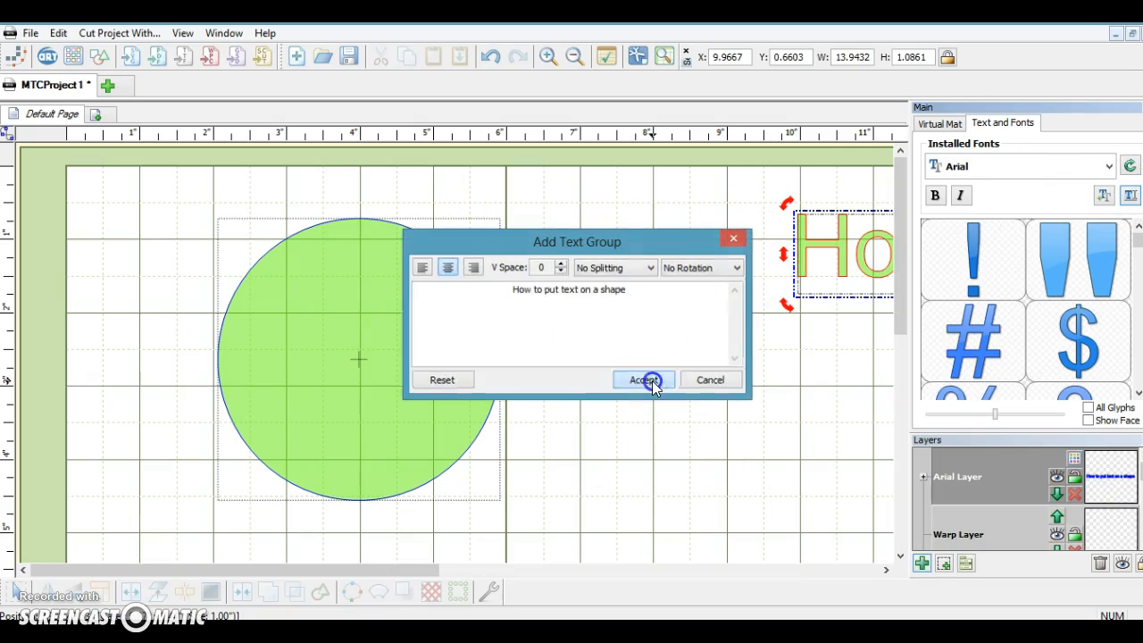
pyautogui.moveTo(822, 257); pyautogui.dragTo(562, 359)
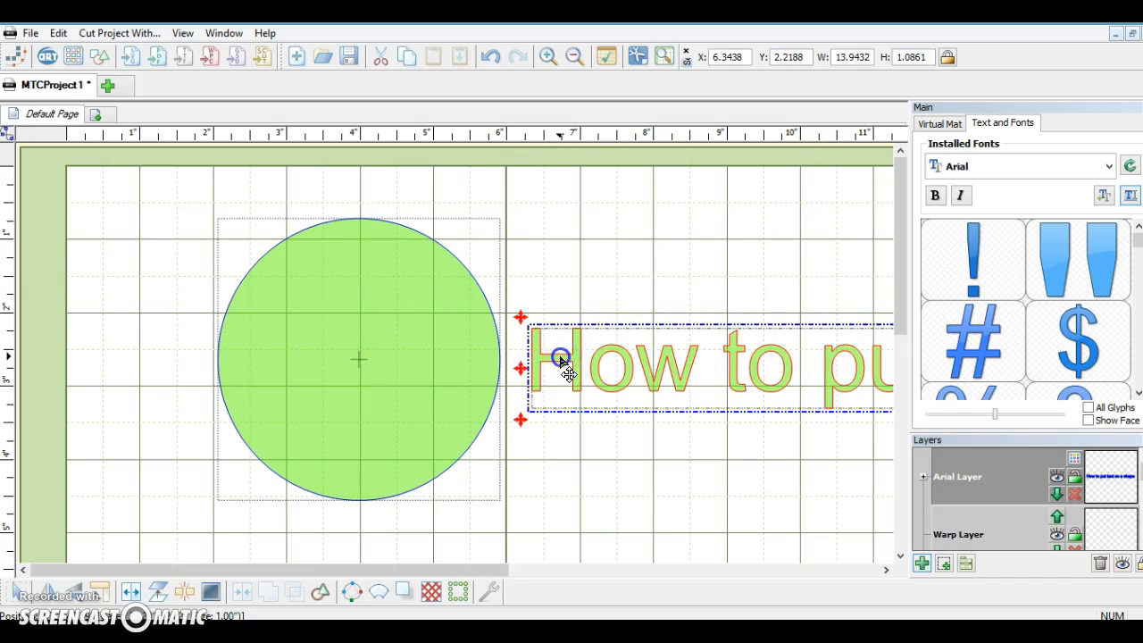
pyautogui.moveTo(521, 417); pyautogui.dragTo(279, 382)
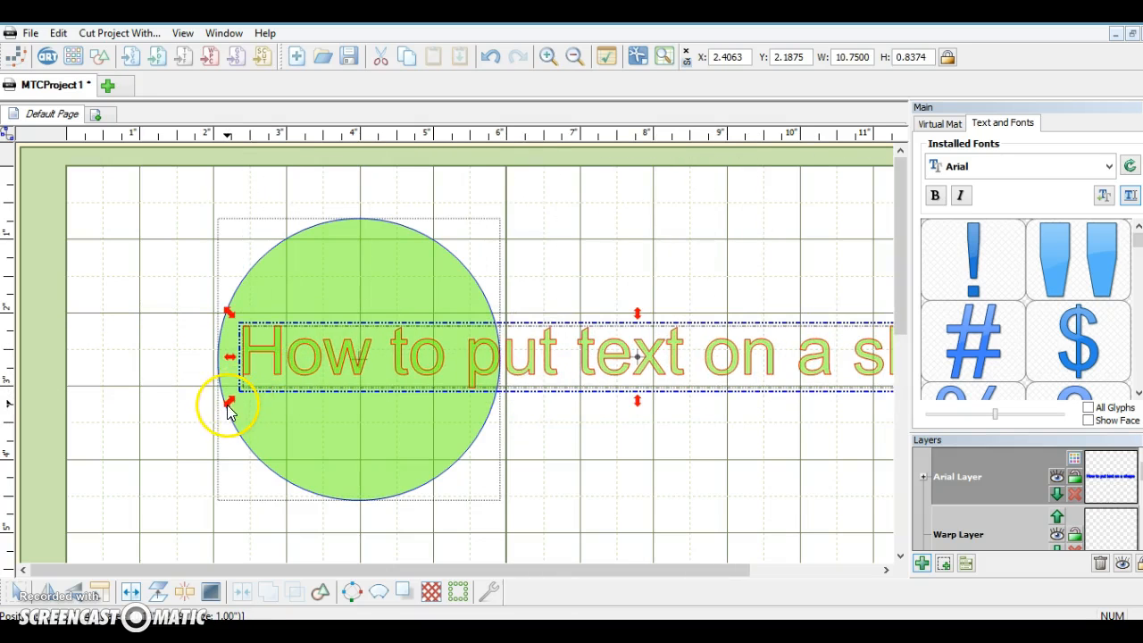
pyautogui.moveTo(228, 409); pyautogui.dragTo(658, 347)
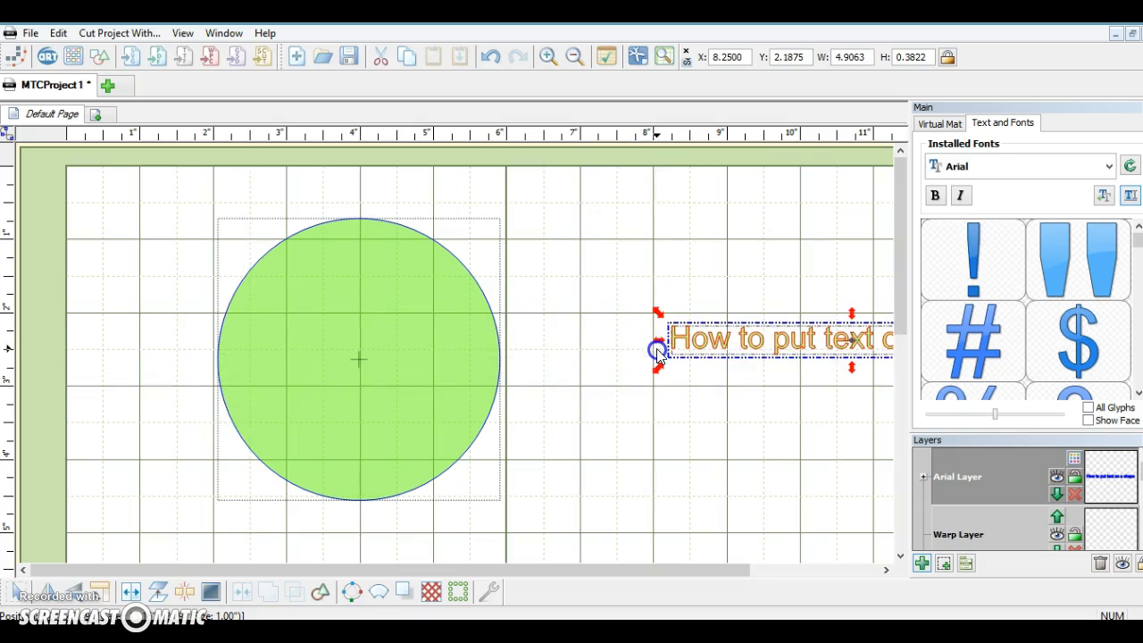
pyautogui.moveTo(766, 340); pyautogui.dragTo(528, 502)
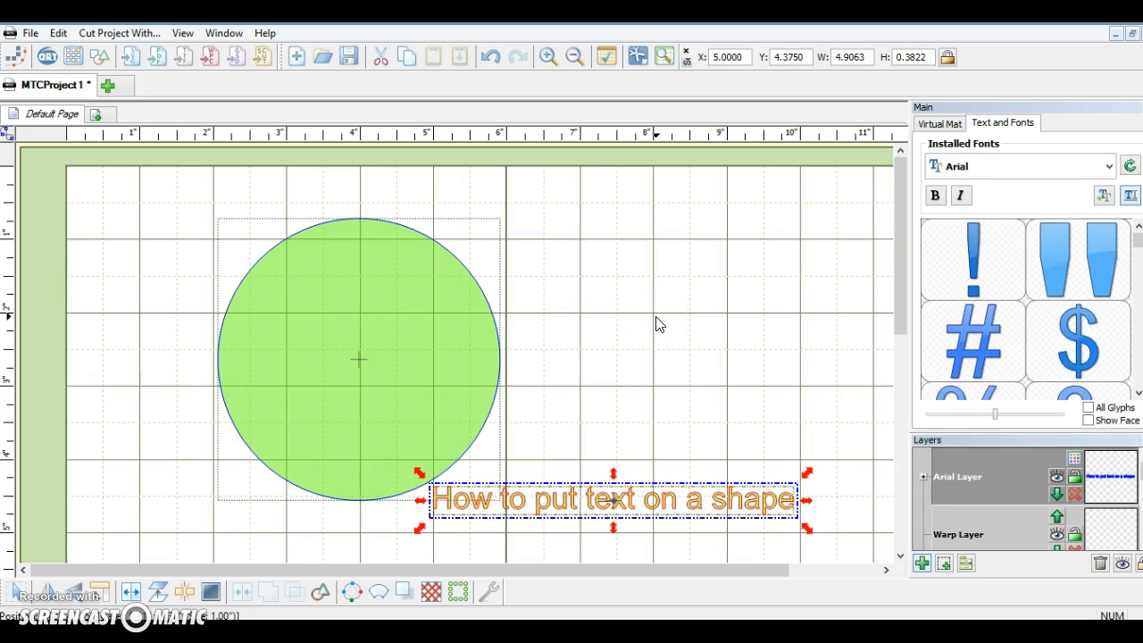
# - Wrap the text over the circle's top with offset 52.33% and vertical alignment 78%, and accept the wrap
pyautogui.moveTo(623, 495); pyautogui.dragTo(382, 495)
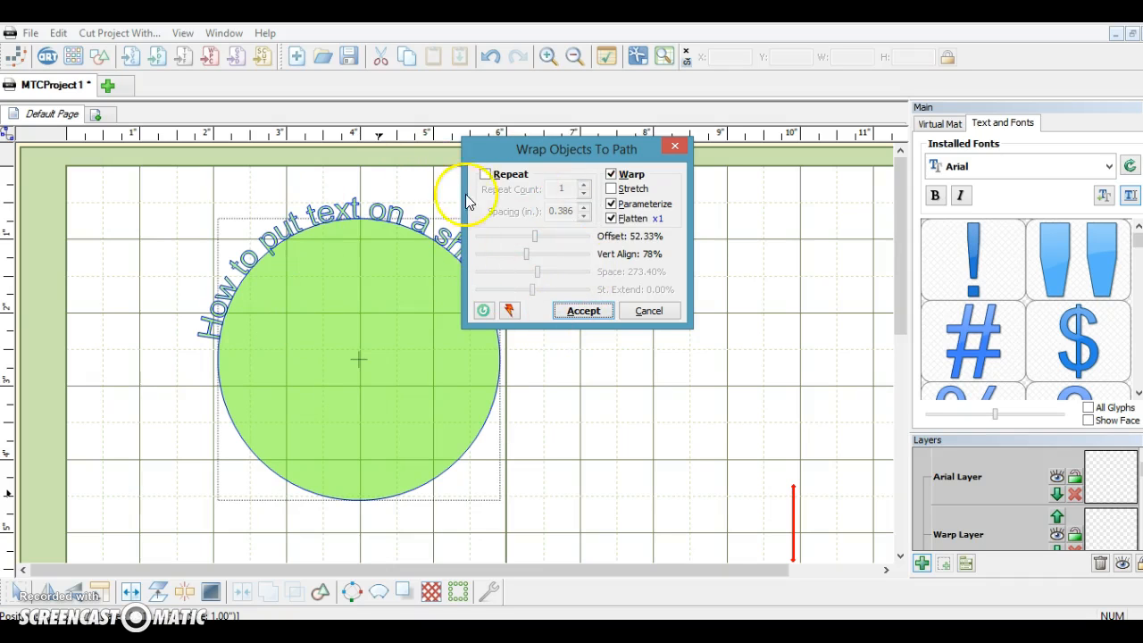
pyautogui.moveTo(586, 156); pyautogui.dragTo(775, 182)
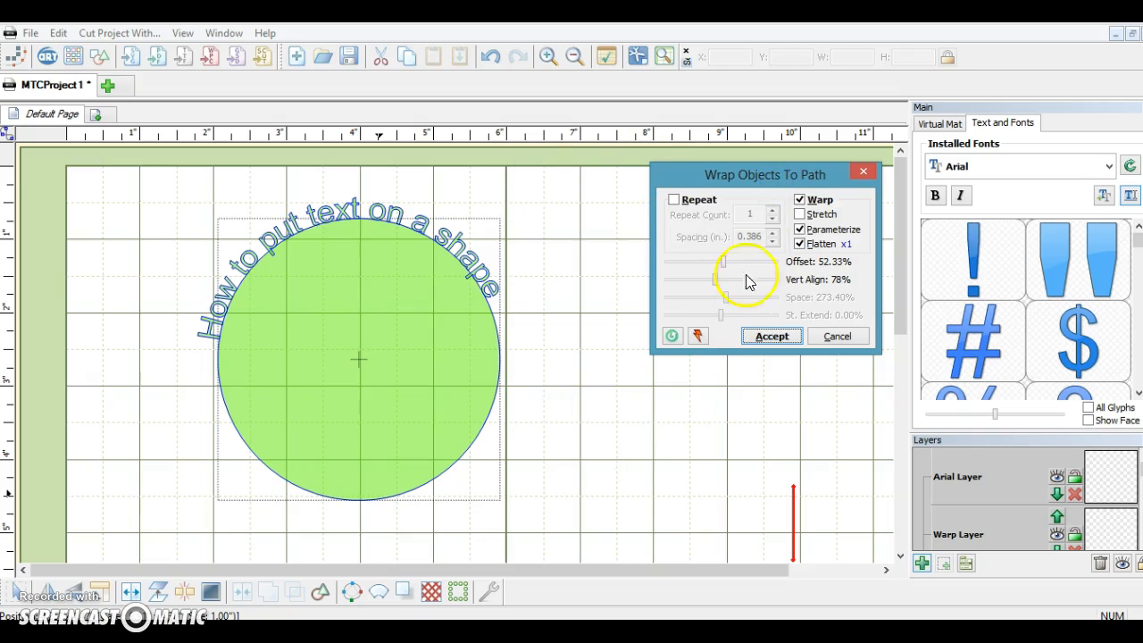
pyautogui.click(789, 343)
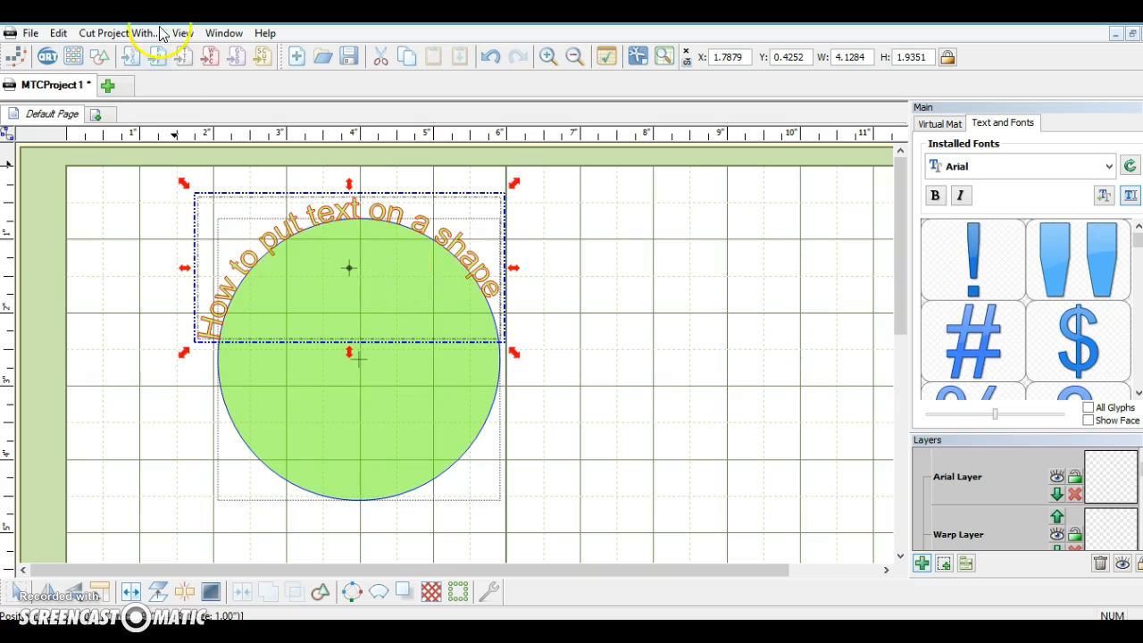
# - Add the 3 Points star from the basic shapes, enlarge it to about 4.5 by 3.8 inches and place it beside the circle
pyautogui.click(105, 58)
pyautogui.click(442, 290)
pyautogui.doubleClick(443, 286)
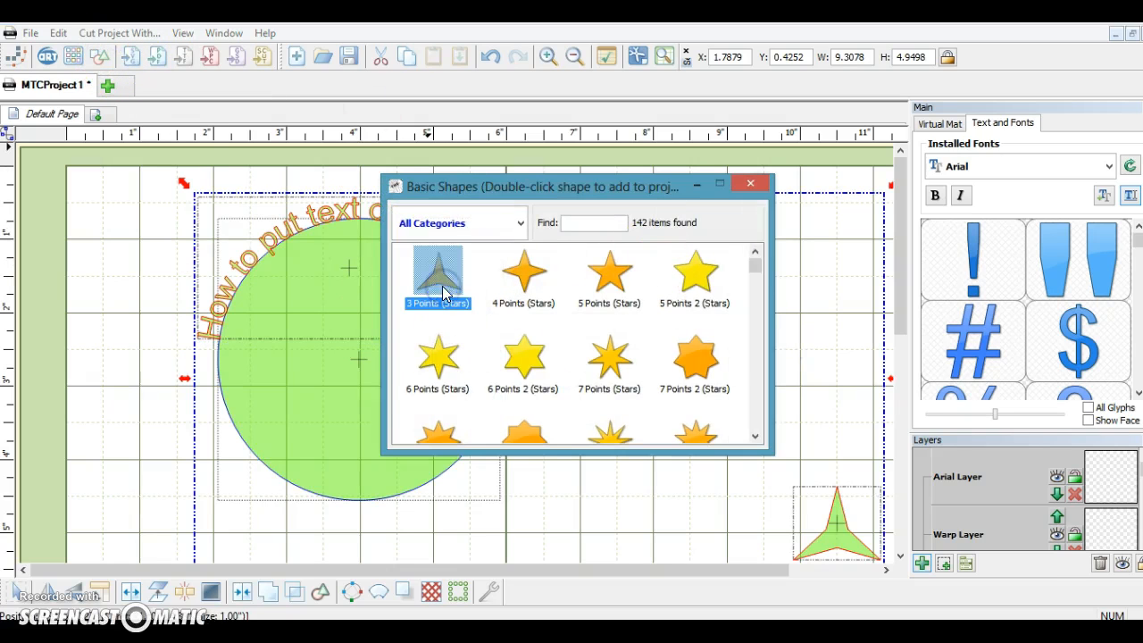
pyautogui.click(750, 185)
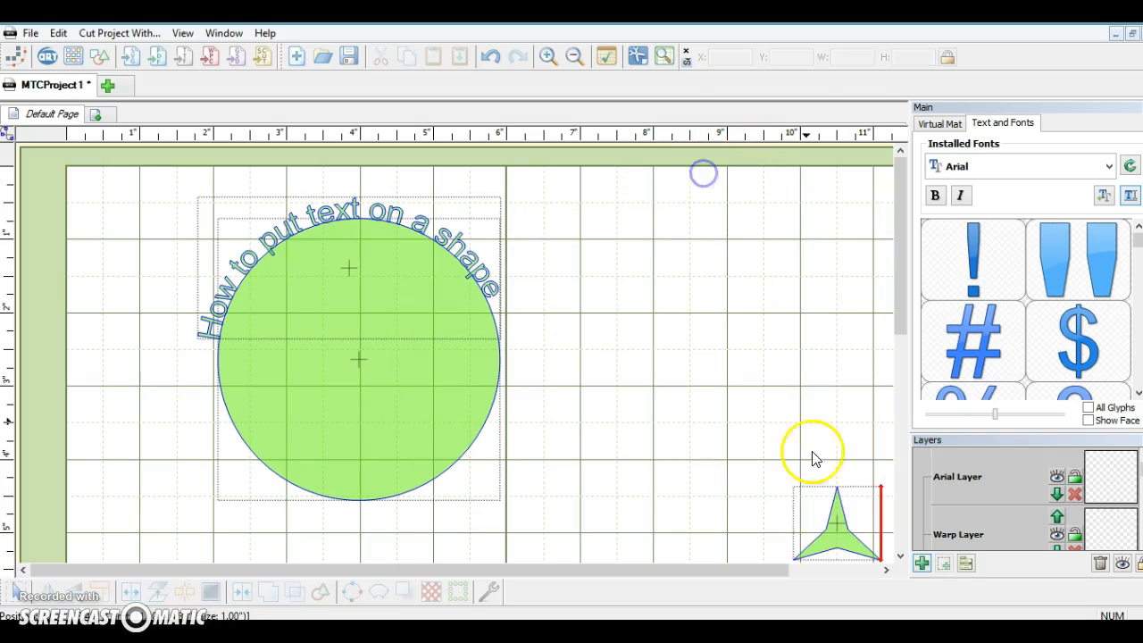
pyautogui.moveTo(827, 547); pyautogui.dragTo(577, 240)
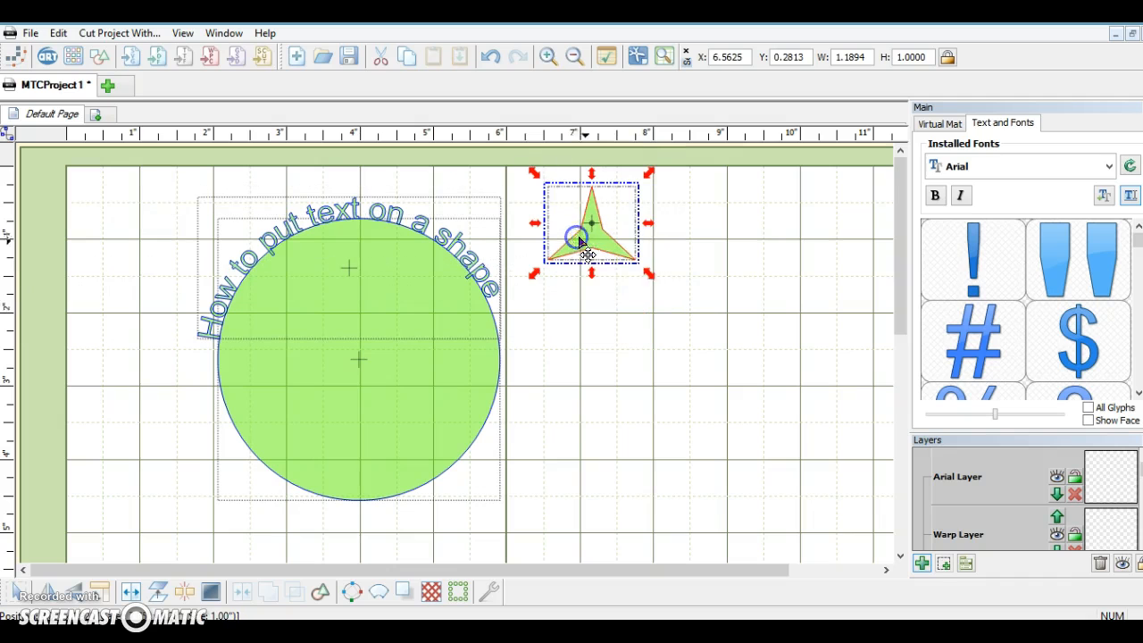
pyautogui.moveTo(651, 267); pyautogui.dragTo(890, 536)
pyautogui.moveTo(791, 421); pyautogui.dragTo(748, 518)
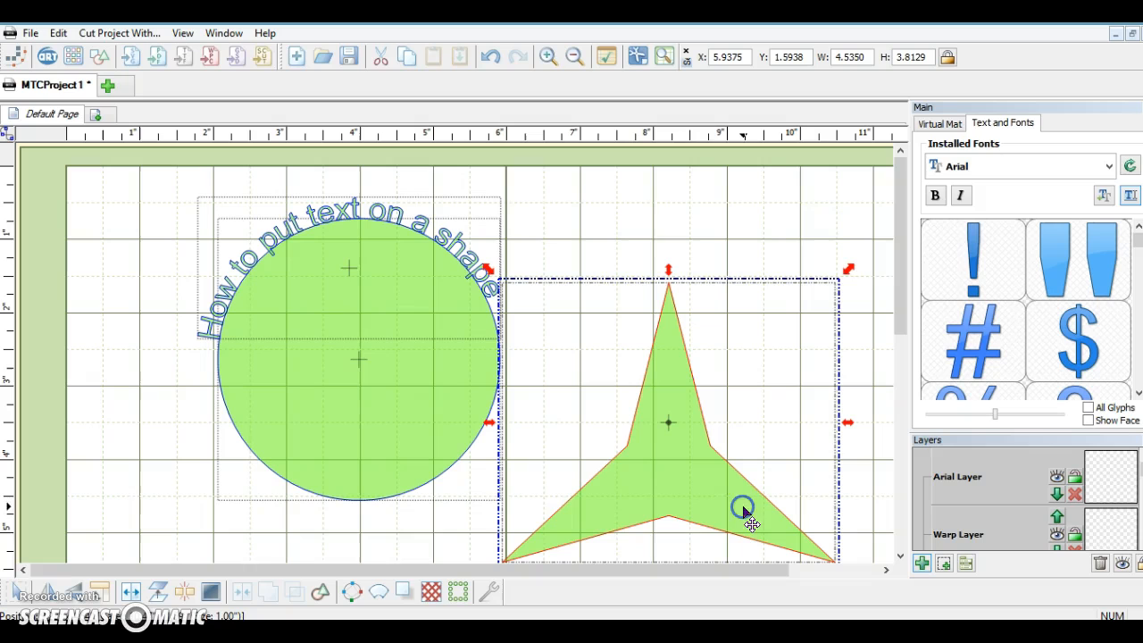
# - Add another "How to put text on a shape" text group and shrink it to about 4 inches wide
pyautogui.click(1131, 198)
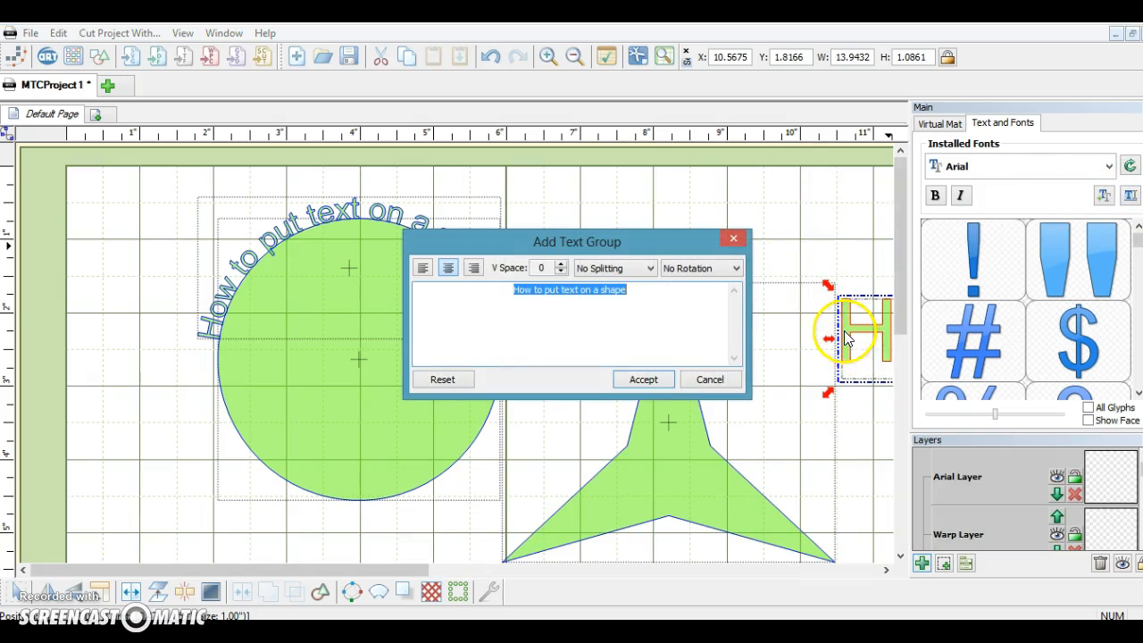
pyautogui.click(643, 379)
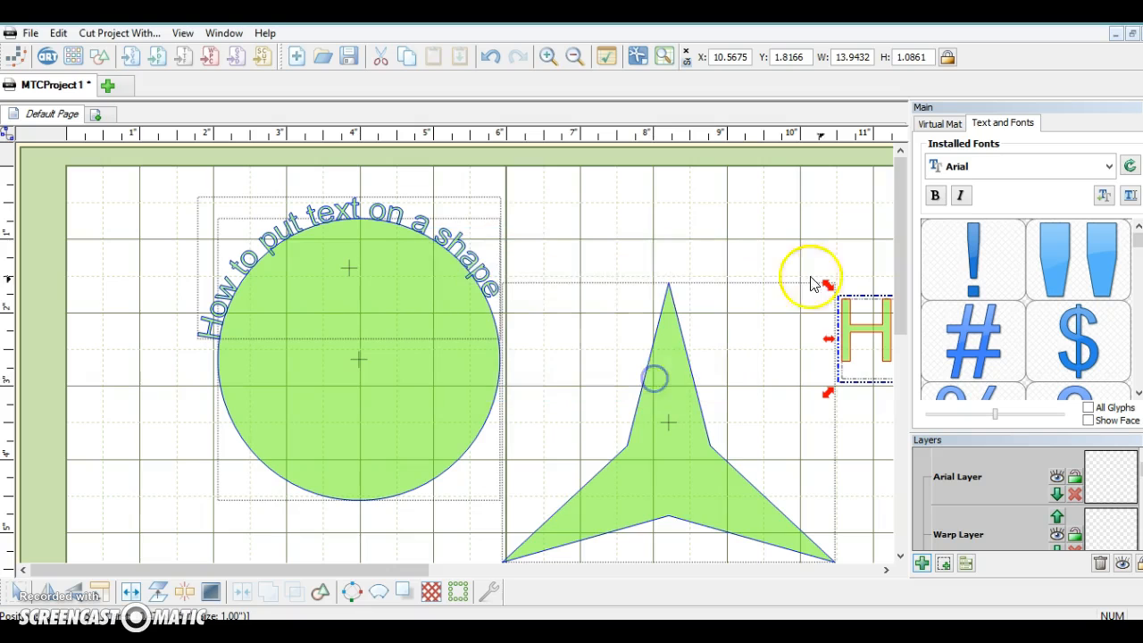
pyautogui.moveTo(837, 328); pyautogui.dragTo(147, 321)
pyautogui.moveTo(138, 360); pyautogui.dragTo(677, 350)
pyautogui.moveTo(761, 281); pyautogui.dragTo(307, 345)
pyautogui.moveTo(231, 413); pyautogui.dragTo(424, 404)
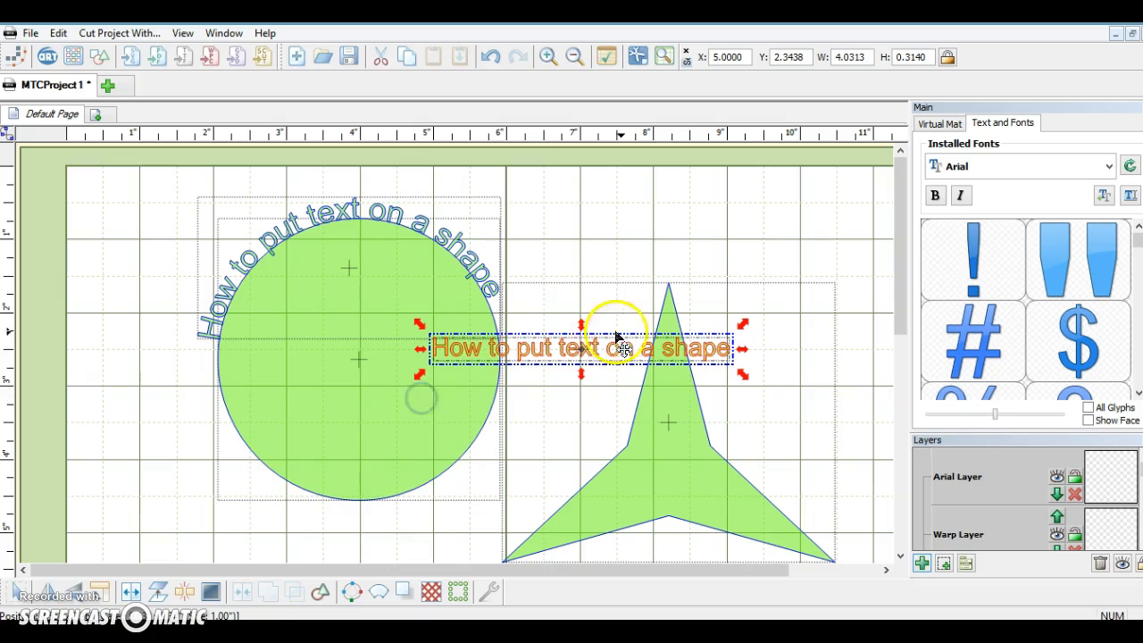
# - Widen the new text to about 6.2 inches and place it just above the star's top point
pyautogui.moveTo(592, 357); pyautogui.dragTo(701, 359)
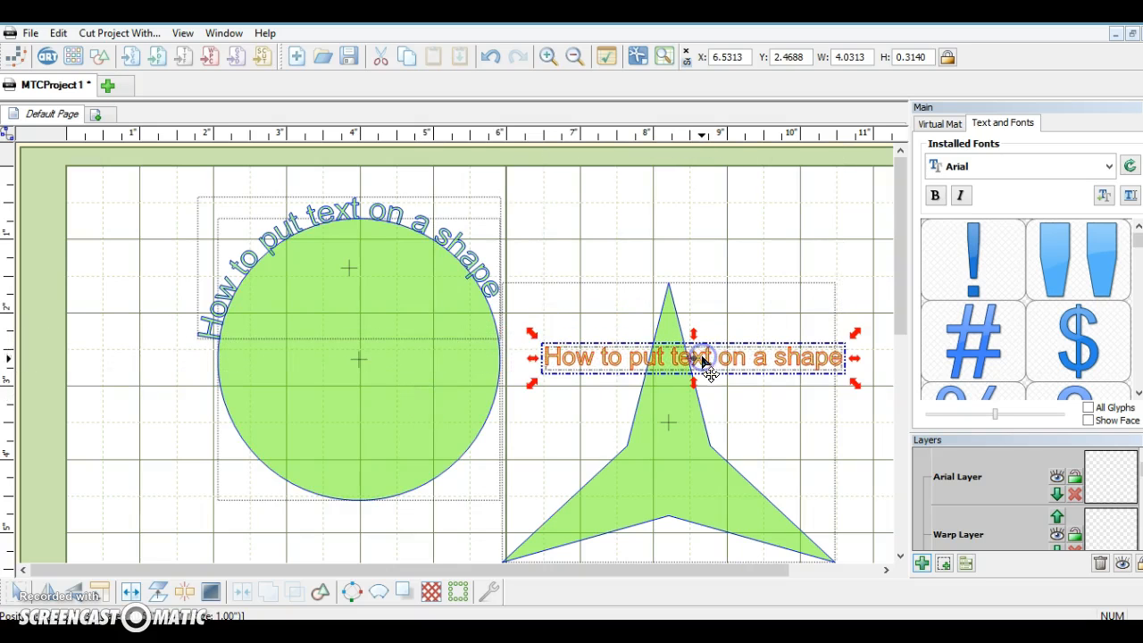
pyautogui.moveTo(535, 338); pyautogui.dragTo(607, 347)
pyautogui.moveTo(485, 330); pyautogui.dragTo(409, 327)
pyautogui.moveTo(577, 367); pyautogui.dragTo(572, 275)
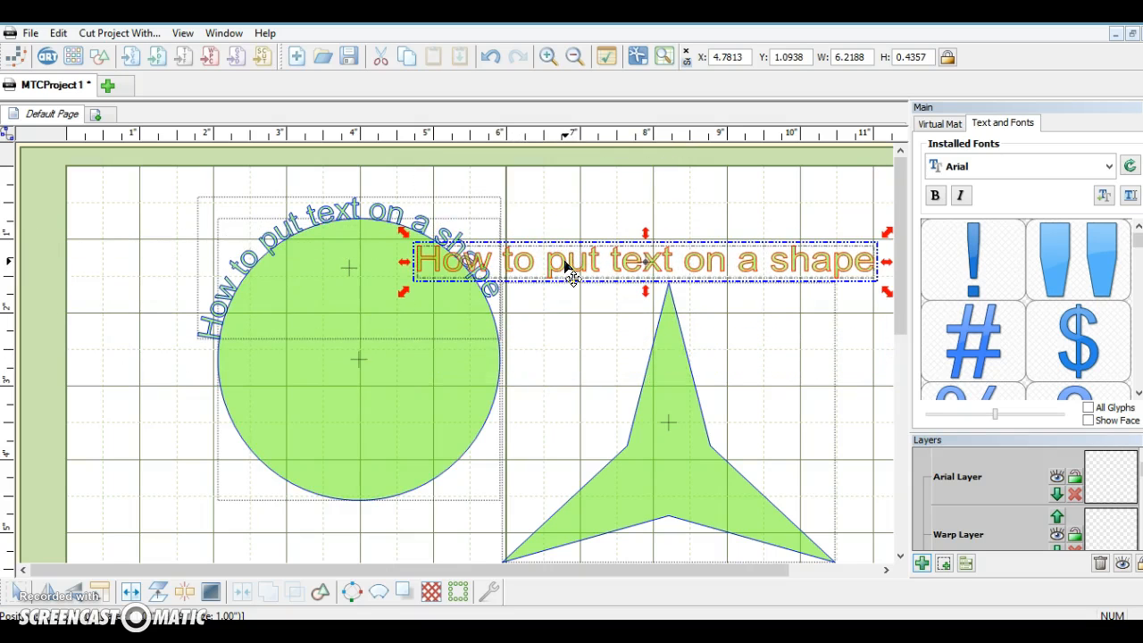
# - Wrap the text around the star and set its offset to 32.00% so it runs over the top point
pyautogui.moveTo(593, 265); pyautogui.dragTo(649, 378)
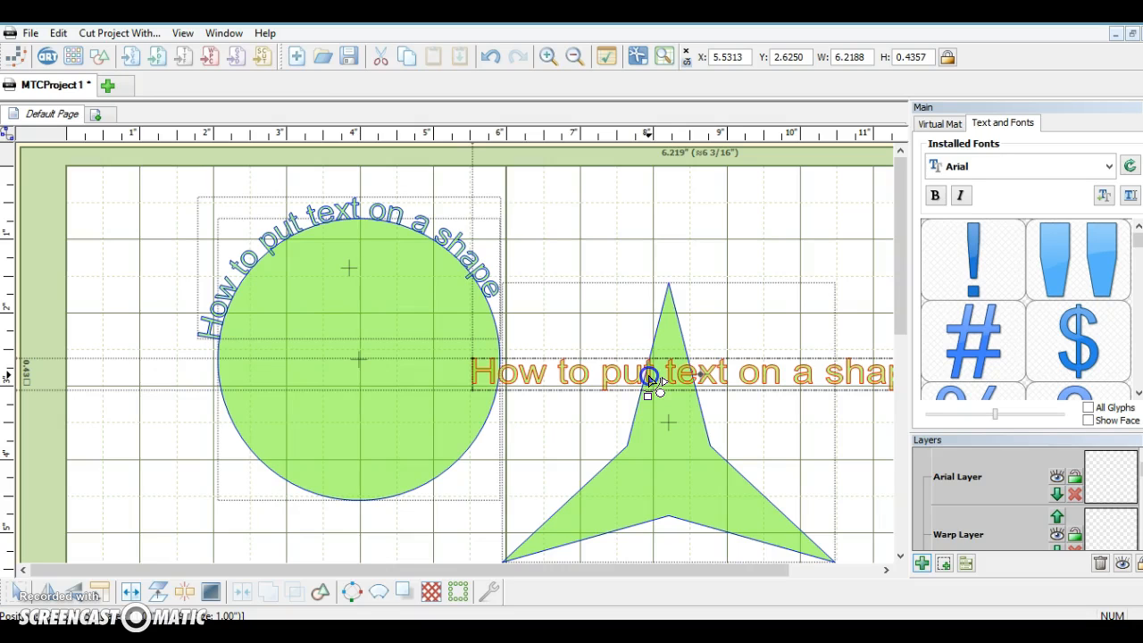
pyautogui.moveTo(649, 382); pyautogui.dragTo(650, 382)
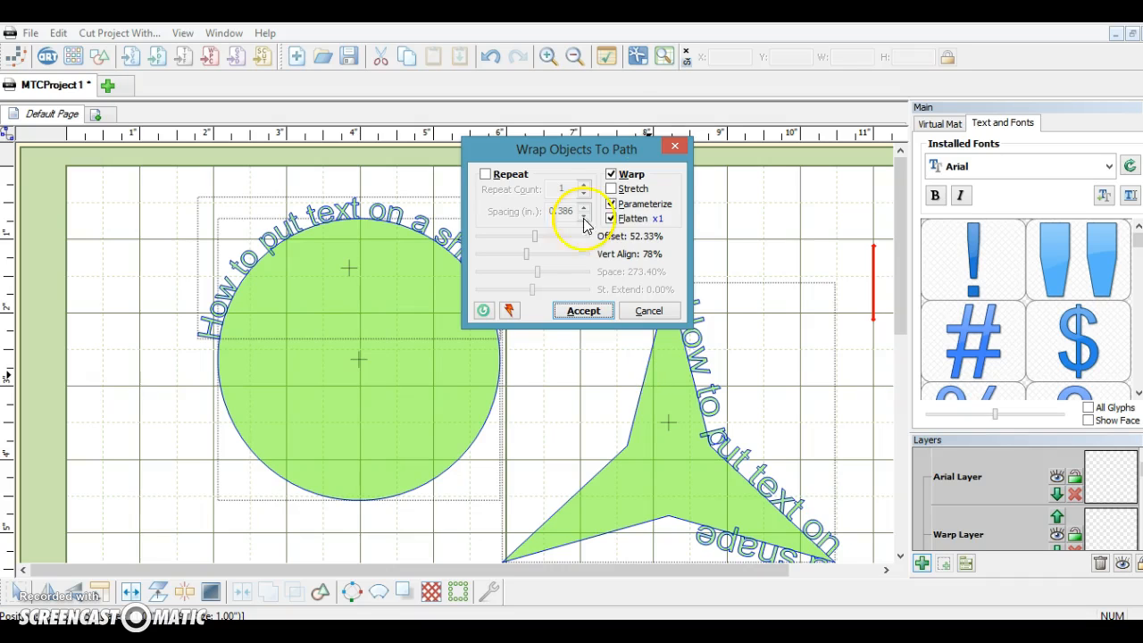
pyautogui.moveTo(633, 151); pyautogui.dragTo(499, 157)
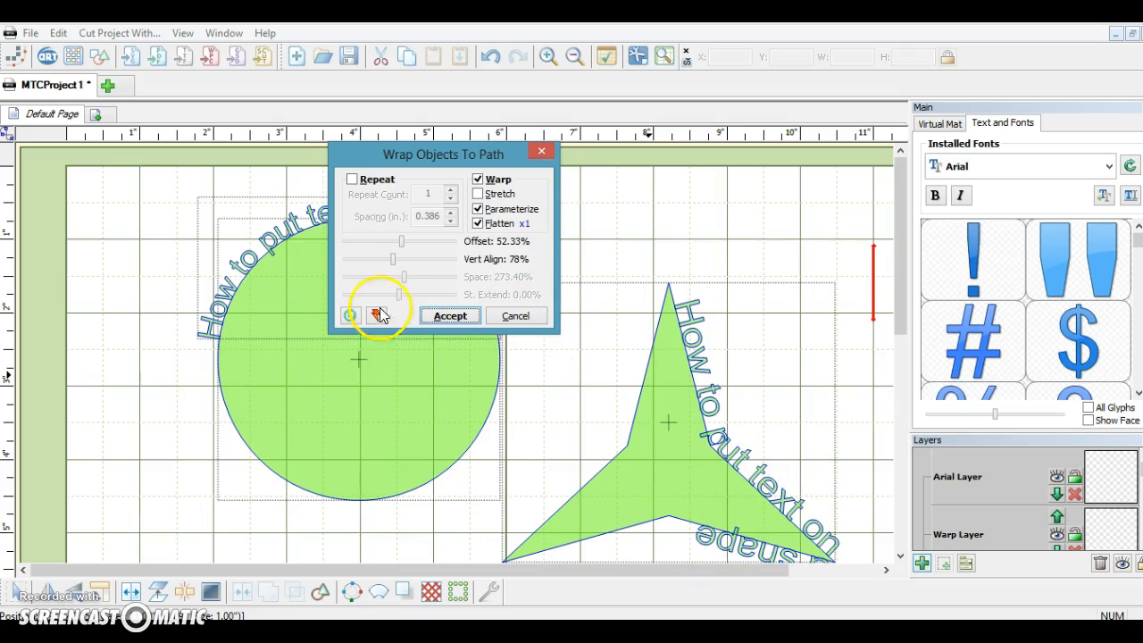
pyautogui.moveTo(402, 250); pyautogui.dragTo(376, 250)
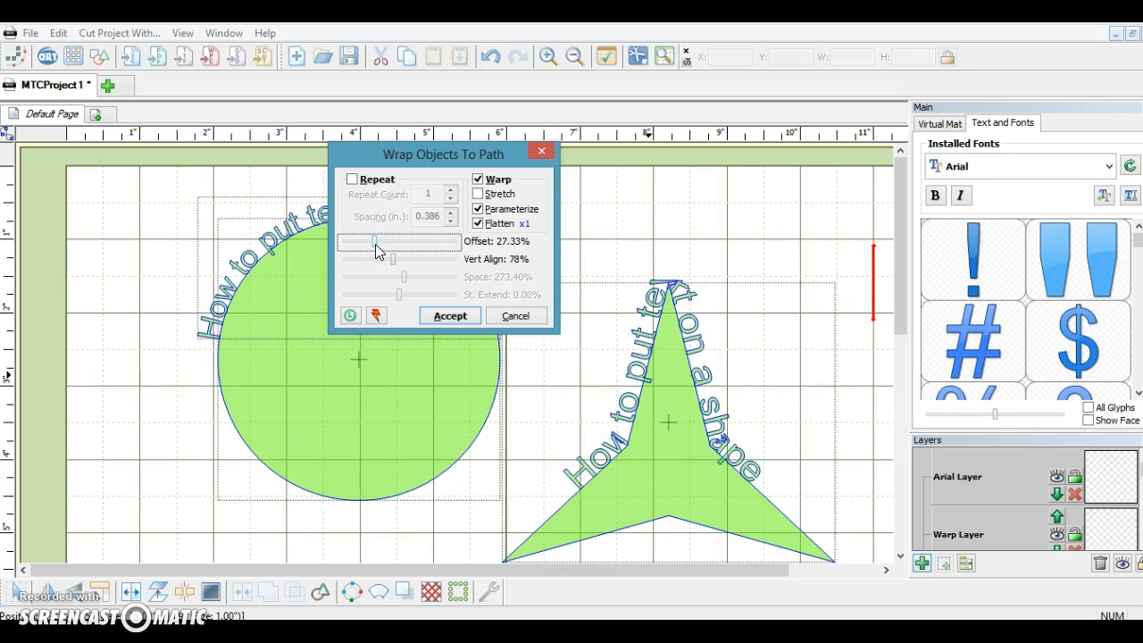
pyautogui.moveTo(372, 242); pyautogui.dragTo(378, 243)
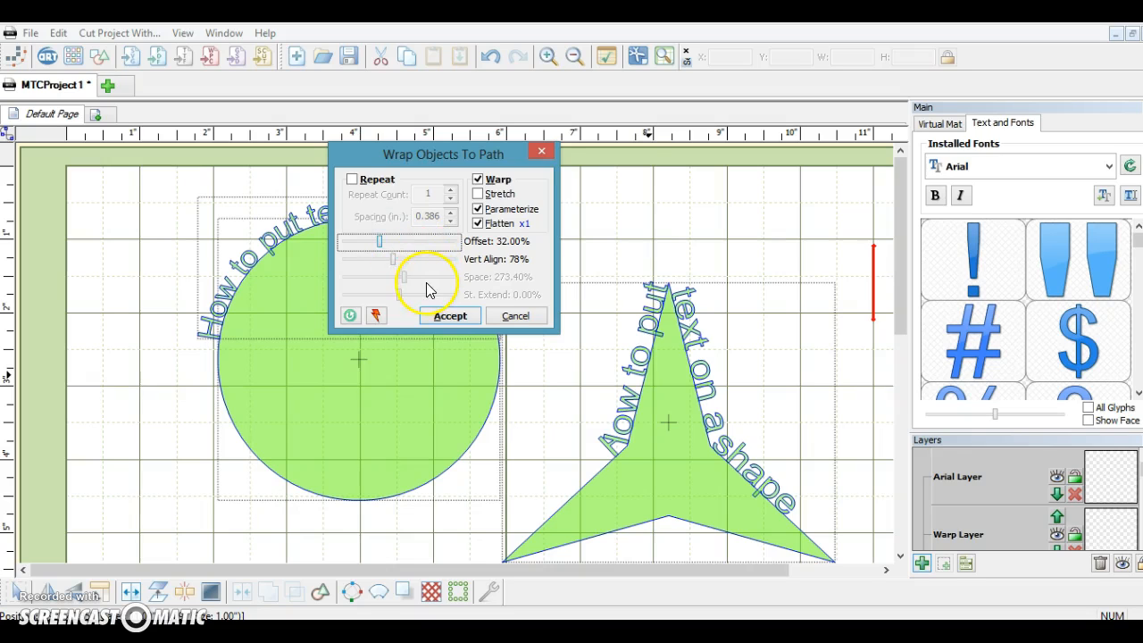
# - Try vertical alignments of 131%, 159% and 116% to shift the wrapped text outward from the star
pyautogui.click(391, 259)
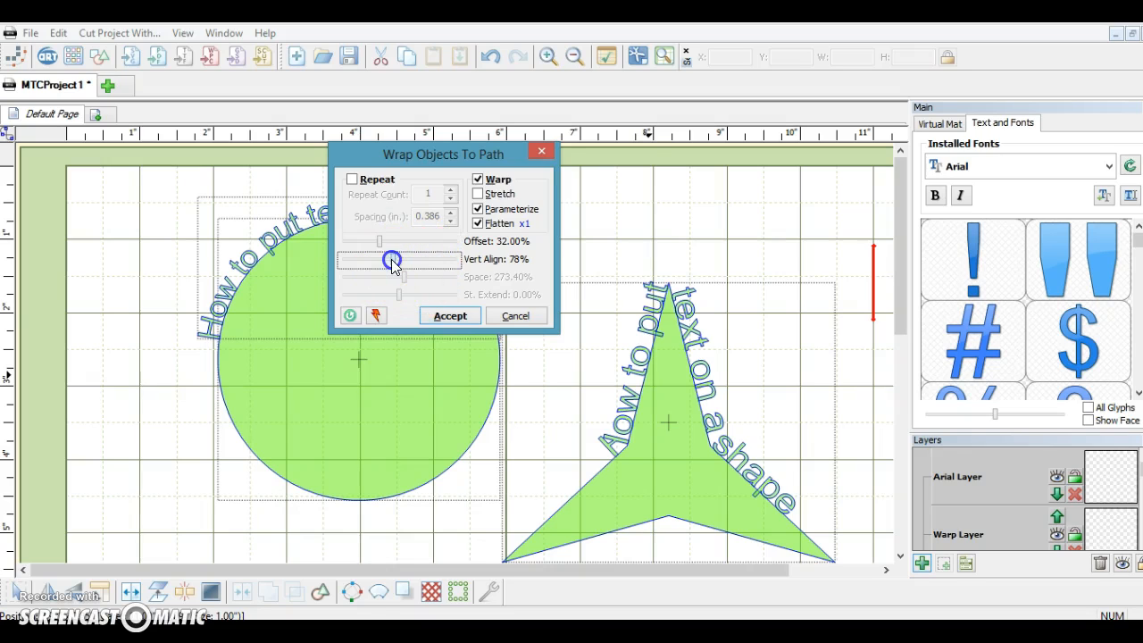
pyautogui.moveTo(387, 260); pyautogui.dragTo(398, 265)
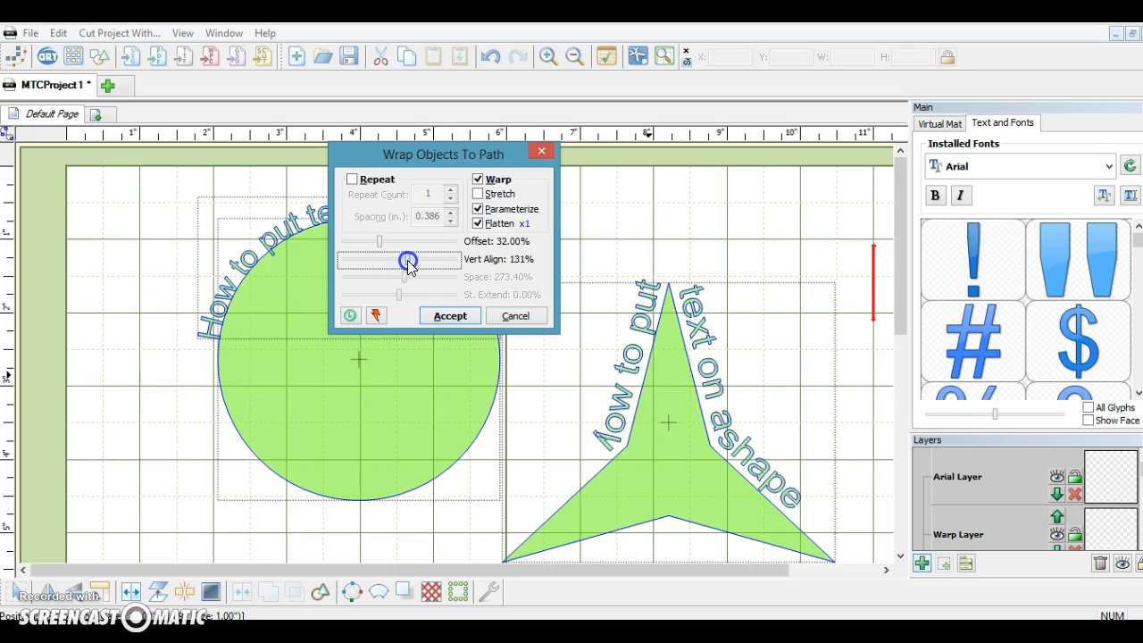
pyautogui.moveTo(408, 265); pyautogui.dragTo(415, 270)
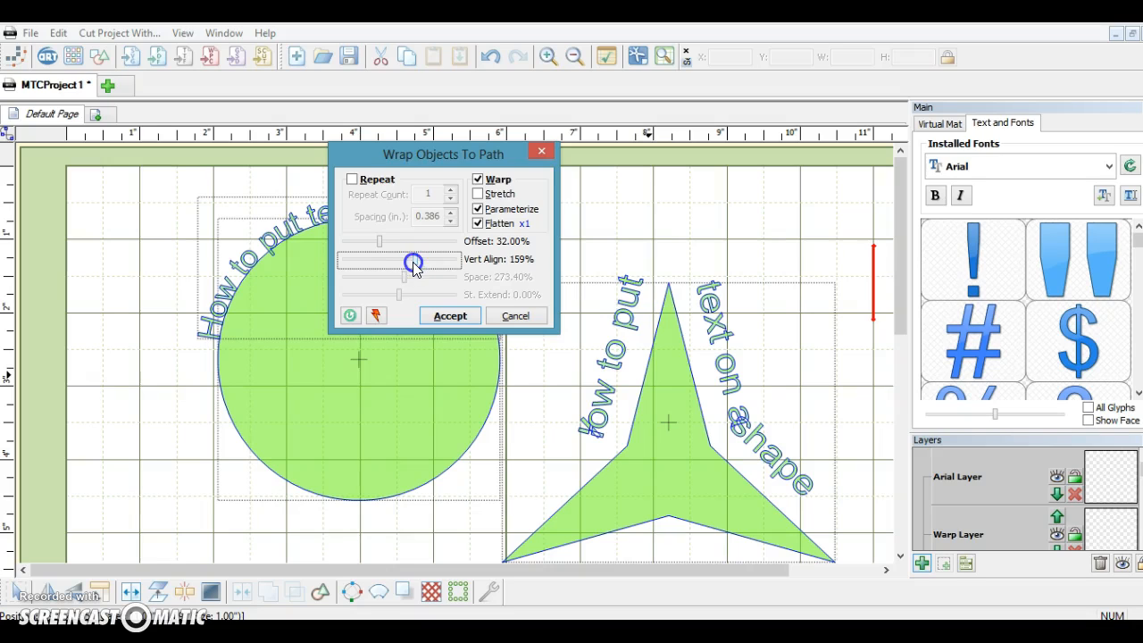
pyautogui.moveTo(408, 263); pyautogui.dragTo(407, 262)
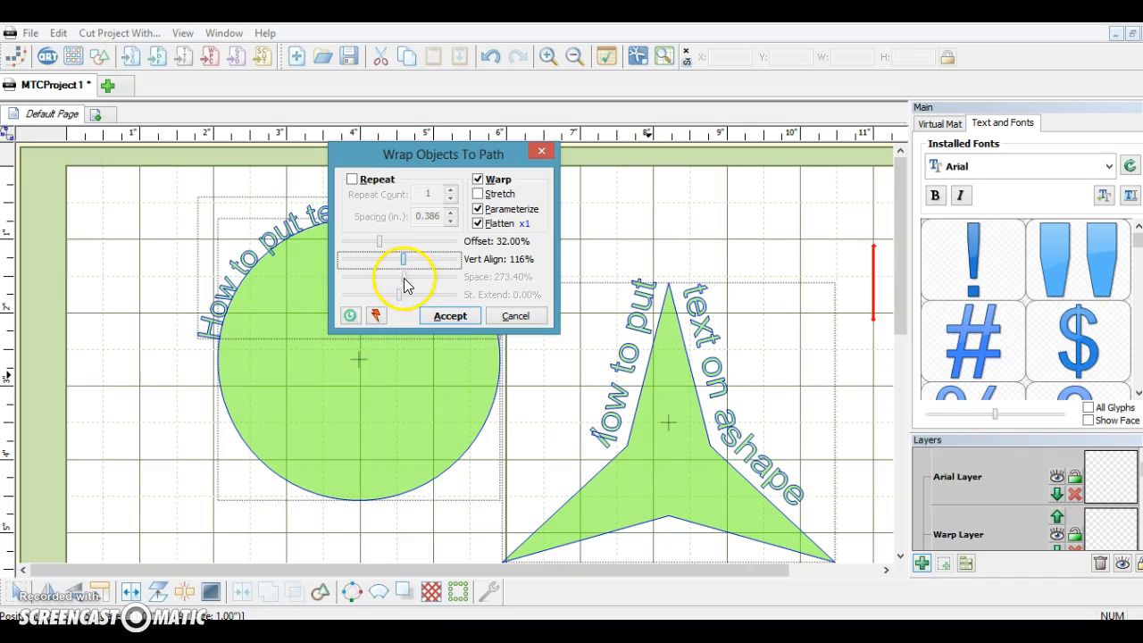
# - Set the star text's vertical alignment to 59% and accept the wrap
pyautogui.click(398, 292)
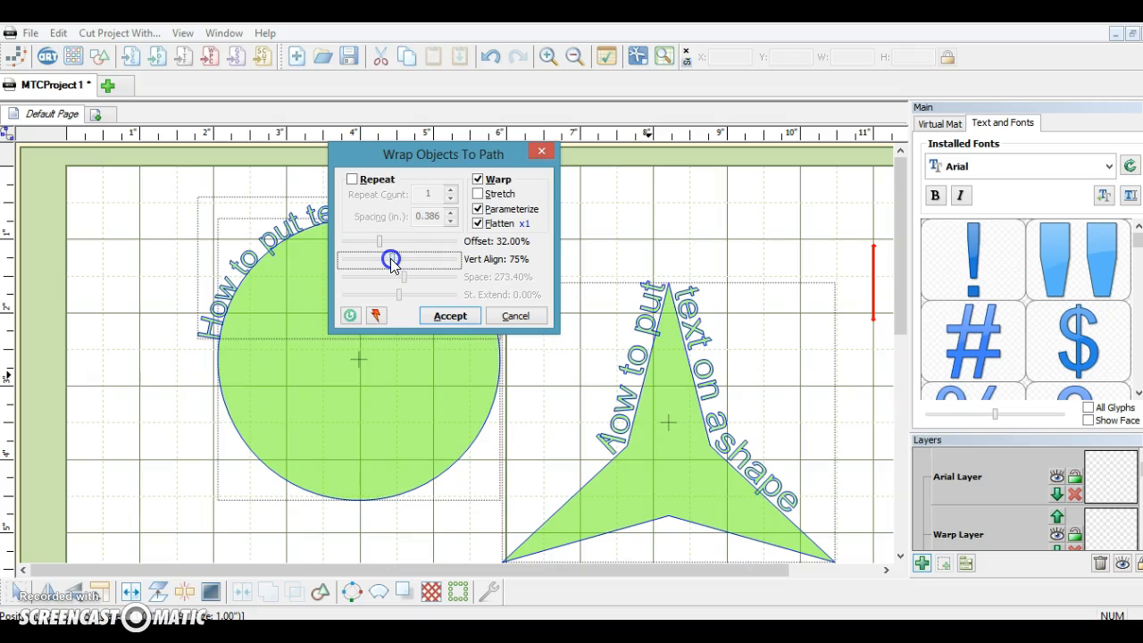
pyautogui.click(386, 258)
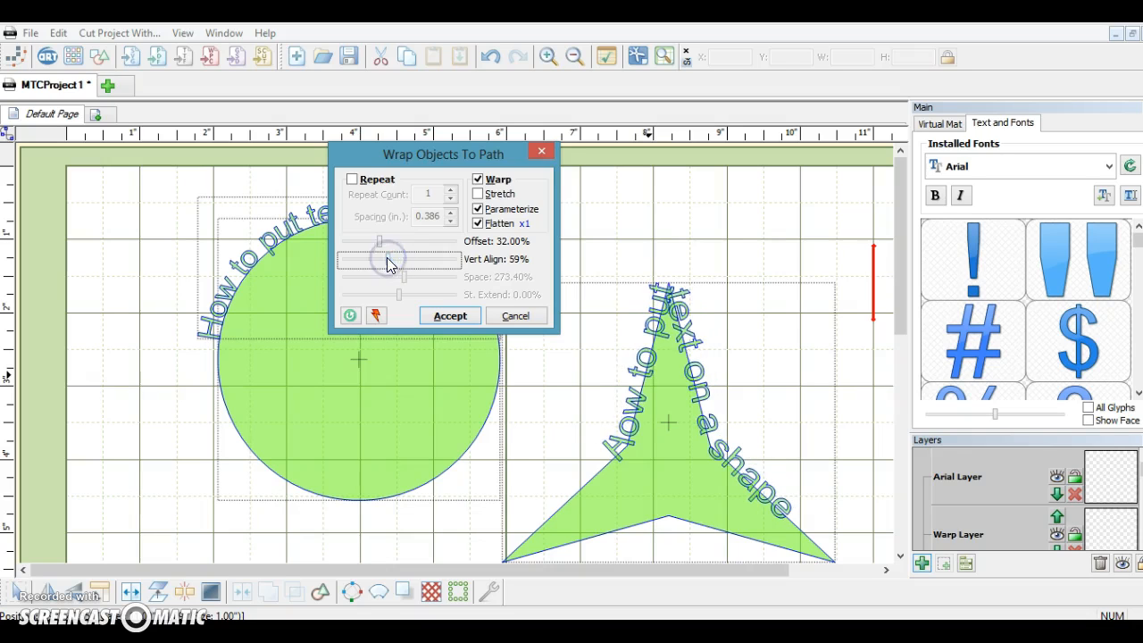
pyautogui.click(379, 257)
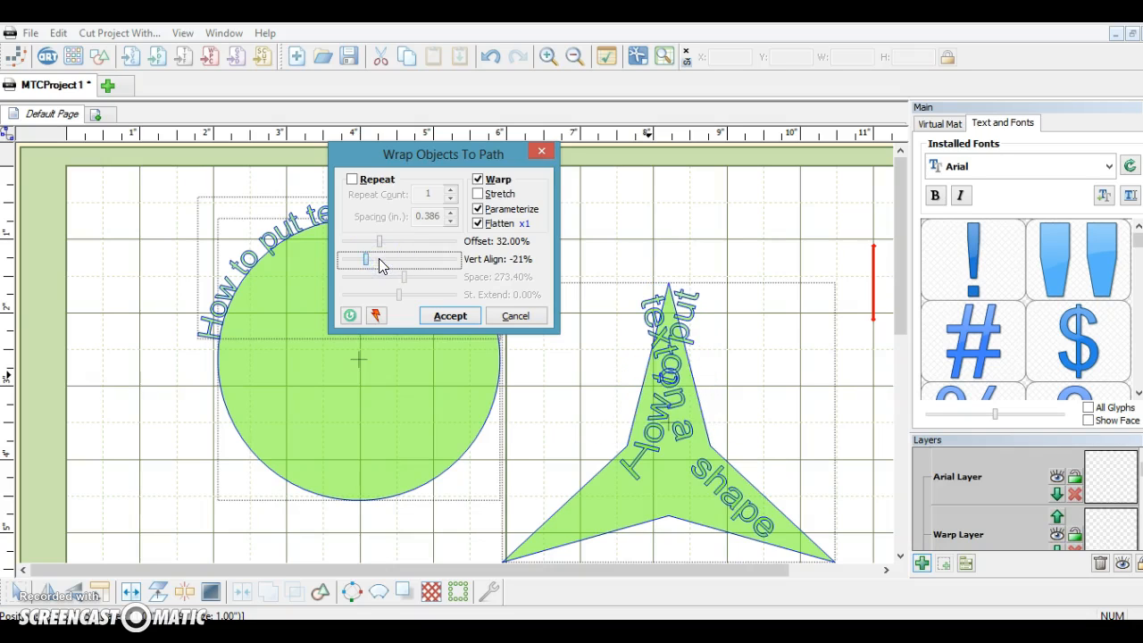
pyautogui.click(386, 265)
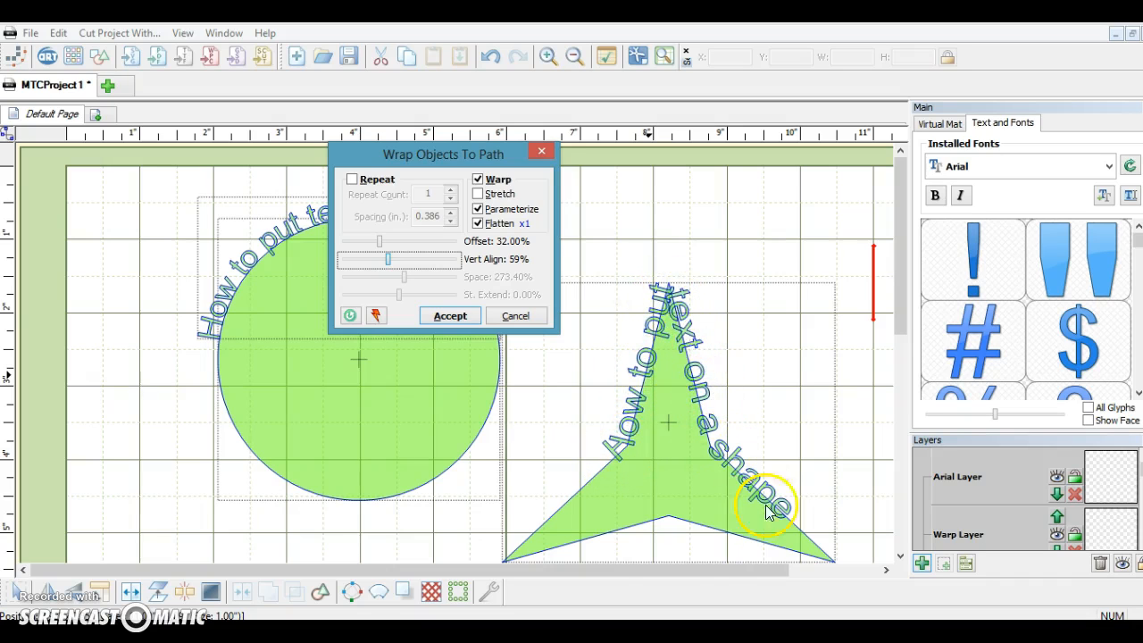
pyautogui.click(460, 323)
# - Move the star out from under its wrapped text onto the circle, and shift that text upward on the mat
pyautogui.click(687, 198)
pyautogui.moveTo(651, 483); pyautogui.dragTo(255, 486)
pyautogui.moveTo(723, 448); pyautogui.dragTo(730, 397)
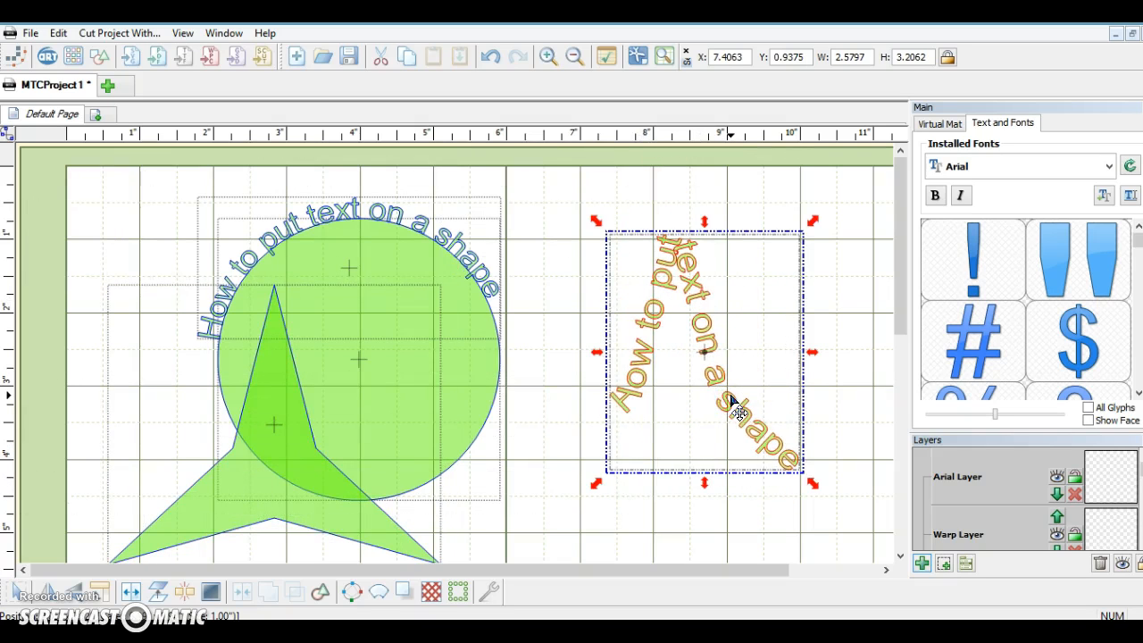
# - Gather the star-shaped text, the circle and the star near the mat's middle, away from the arched text
pyautogui.moveTo(732, 404); pyautogui.dragTo(675, 398)
pyautogui.moveTo(494, 365); pyautogui.dragTo(676, 402)
pyautogui.moveTo(332, 492); pyautogui.dragTo(637, 410)
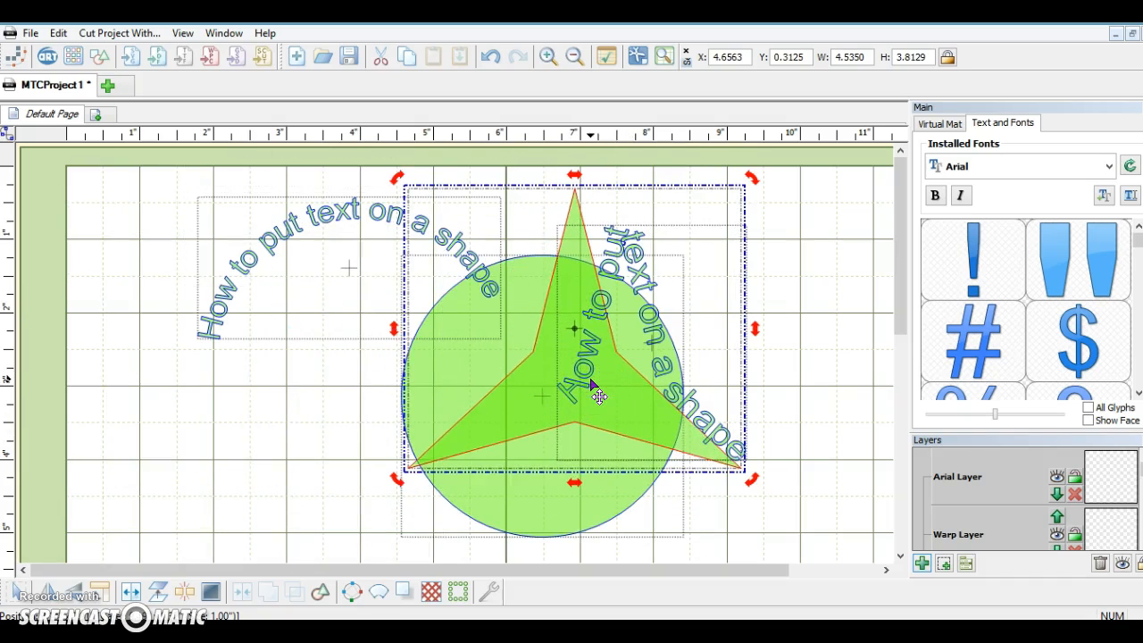
# - Delete the star, its wrapped text, the circle and the arched text to empty the mat
pyautogui.press('Delete')
pyautogui.click(594, 380)
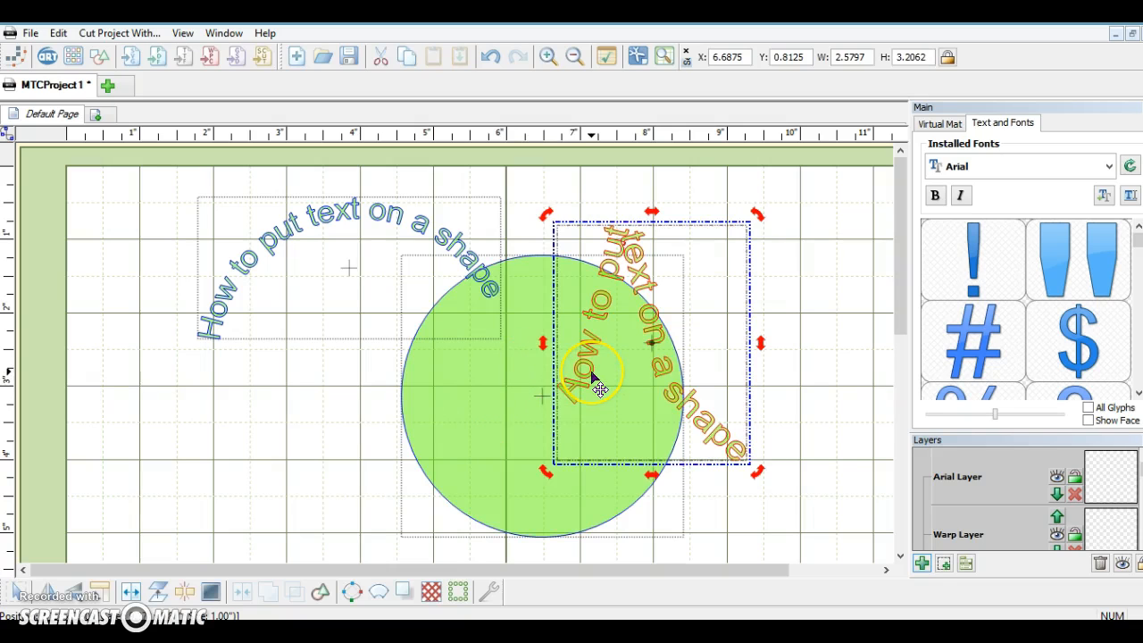
pyautogui.press('Delete')
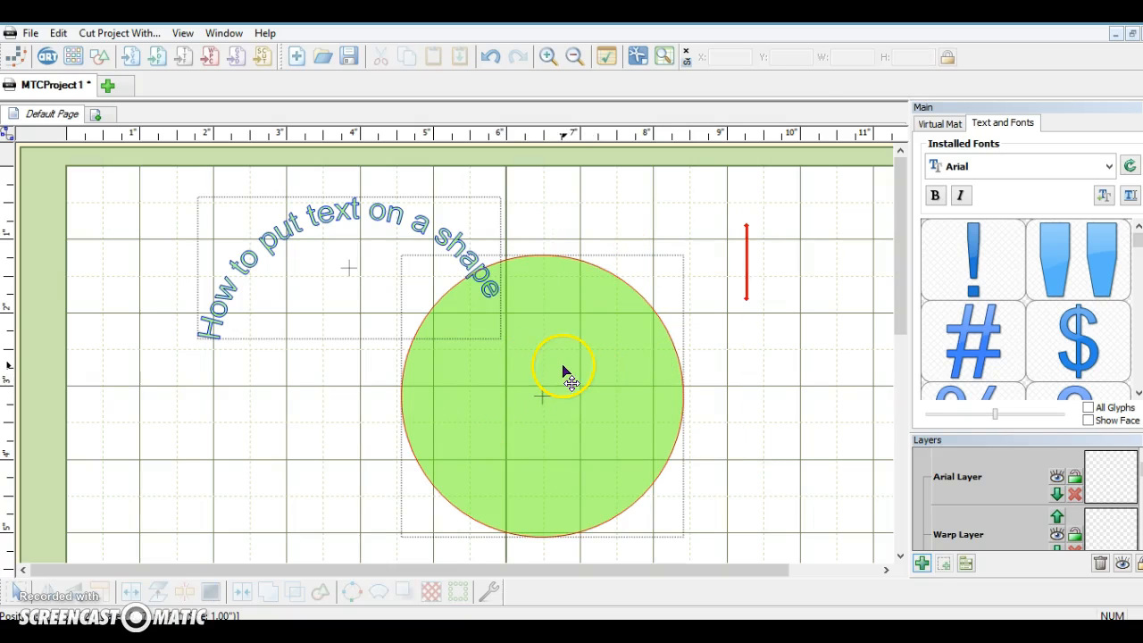
pyautogui.click(563, 371)
pyautogui.press('Delete')
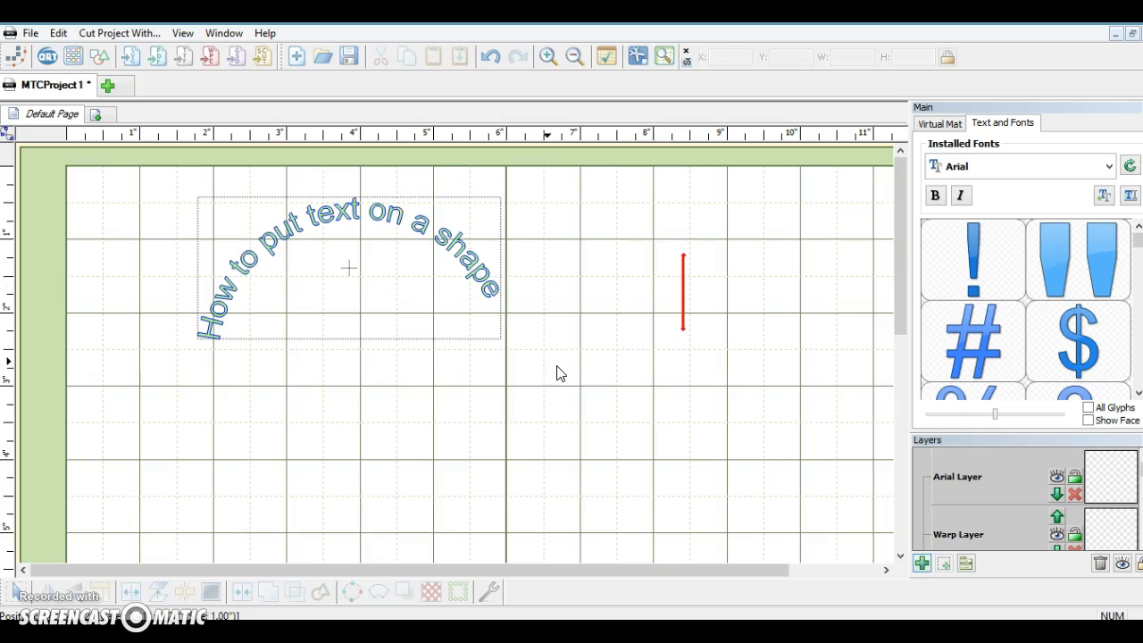
pyautogui.moveTo(472, 273); pyautogui.dragTo(605, 271)
pyautogui.press('Delete')
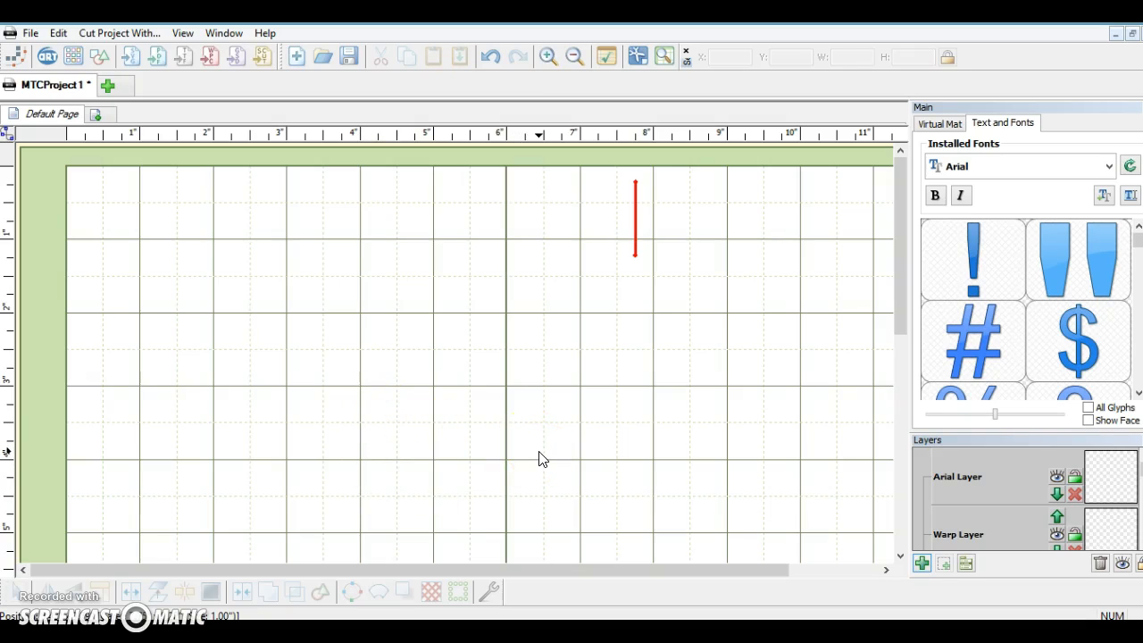
# - Add the text group "How to put text on a shape", shrink it to about 7.66 wide and place it near the mat's upper left
pyautogui.click(354, 590)
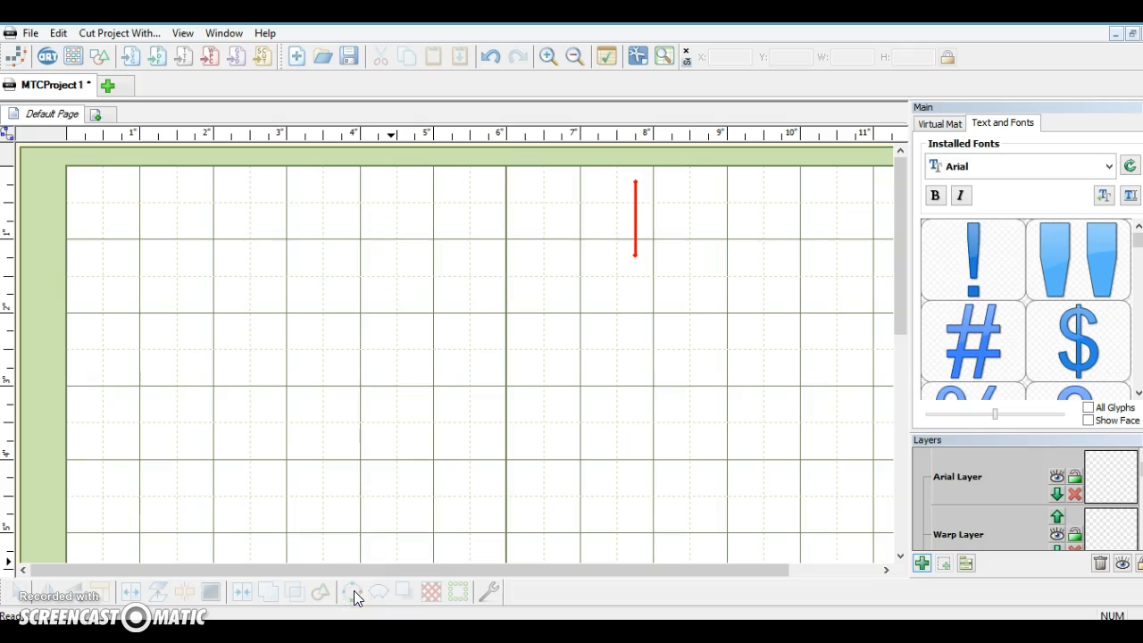
pyautogui.click(1131, 196)
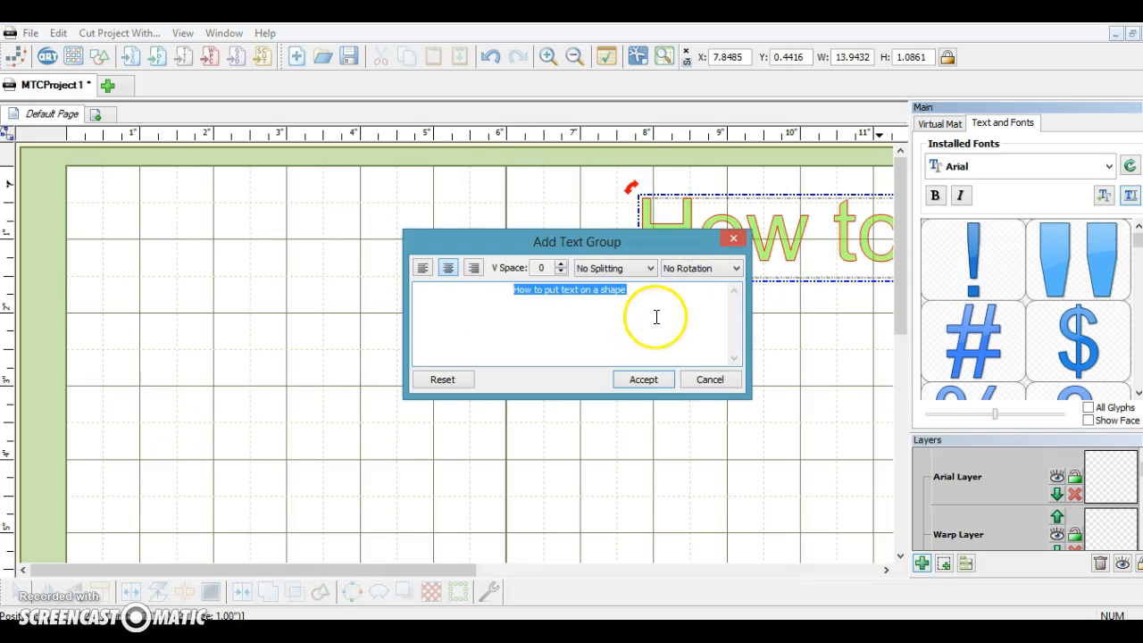
pyautogui.click(643, 379)
pyautogui.moveTo(709, 235); pyautogui.dragTo(279, 286)
pyautogui.click(204, 266)
pyautogui.moveTo(185, 244); pyautogui.dragTo(649, 400)
pyautogui.moveTo(737, 344)
pyautogui.mouseDown()
pyautogui.moveTo(723, 319)
pyautogui.moveTo(490, 331)
pyautogui.moveTo(301, 289)
pyautogui.moveTo(278, 241)
pyautogui.mouseUp()
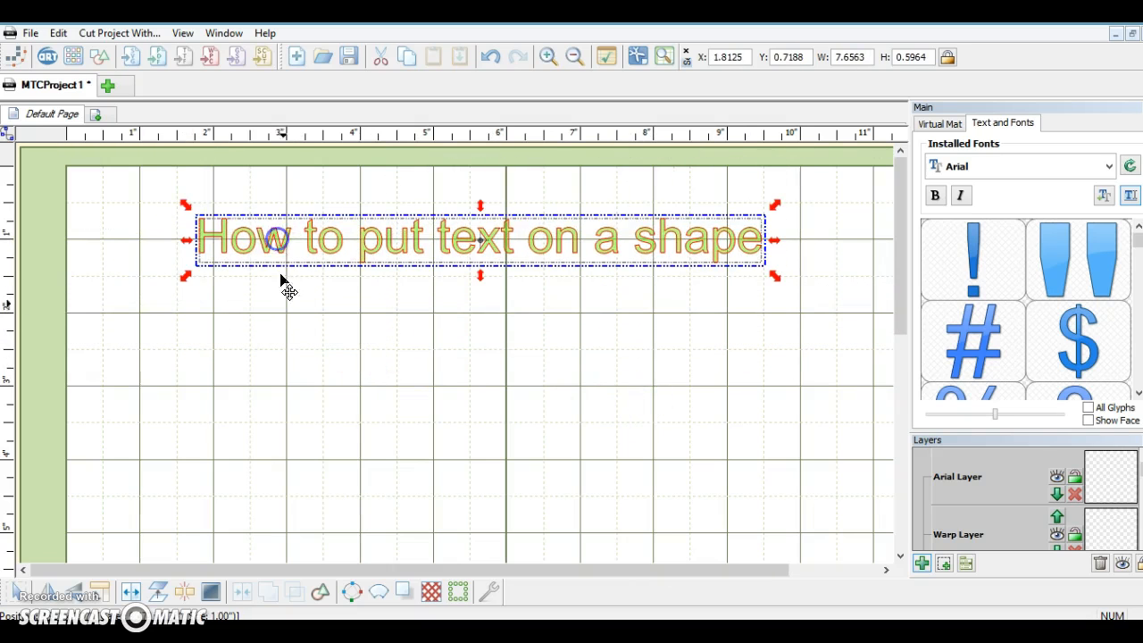
# - Wrap the text over the upper half of a circle with Bézier Warp, setting both left and right positions to 25.40%
pyautogui.click(358, 603)
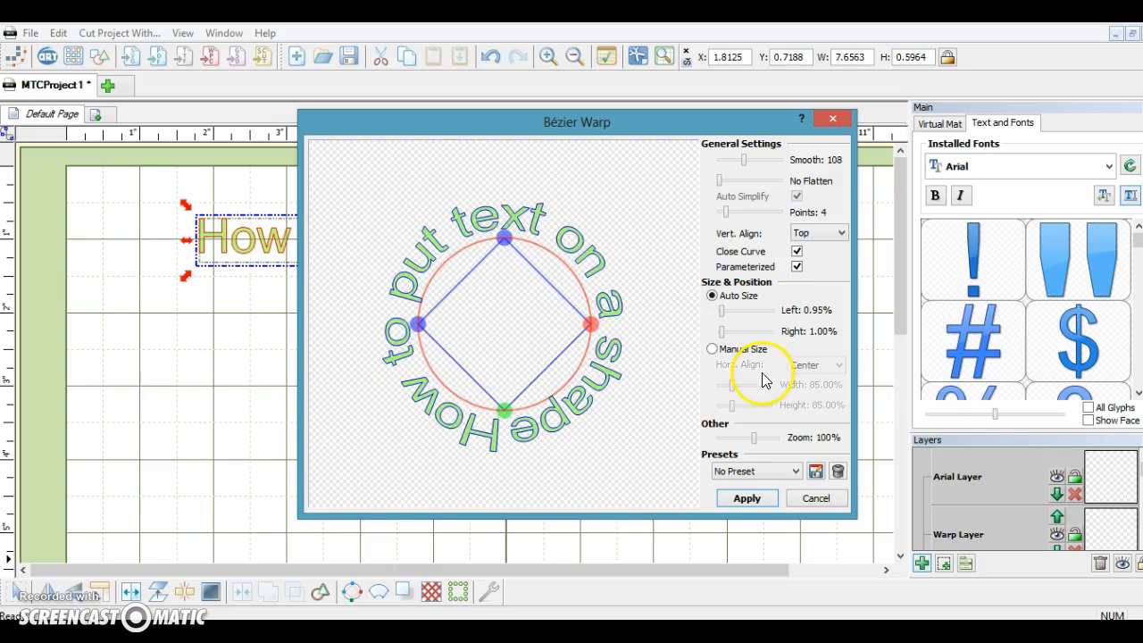
pyautogui.click(722, 311)
pyautogui.moveTo(722, 313); pyautogui.dragTo(735, 312)
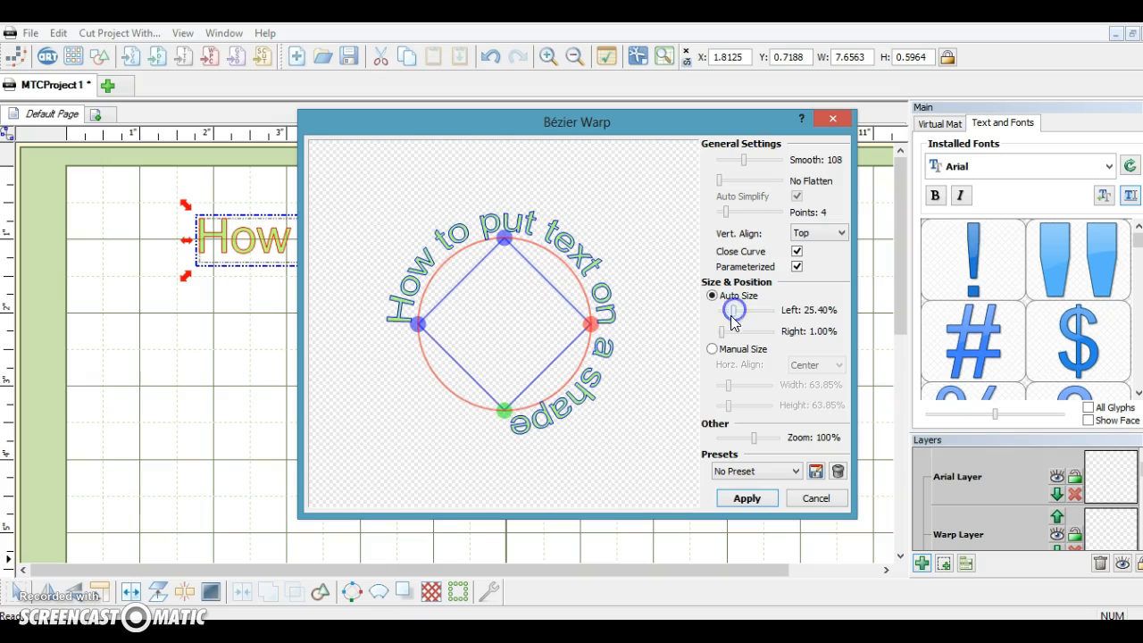
pyautogui.moveTo(721, 331); pyautogui.dragTo(736, 338)
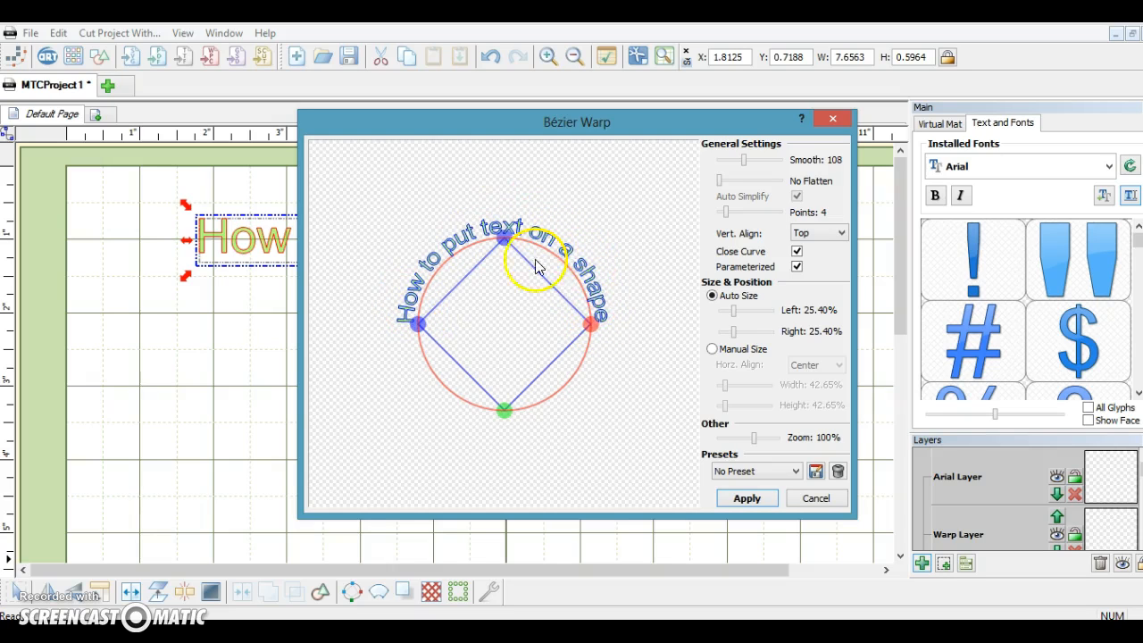
pyautogui.click(737, 503)
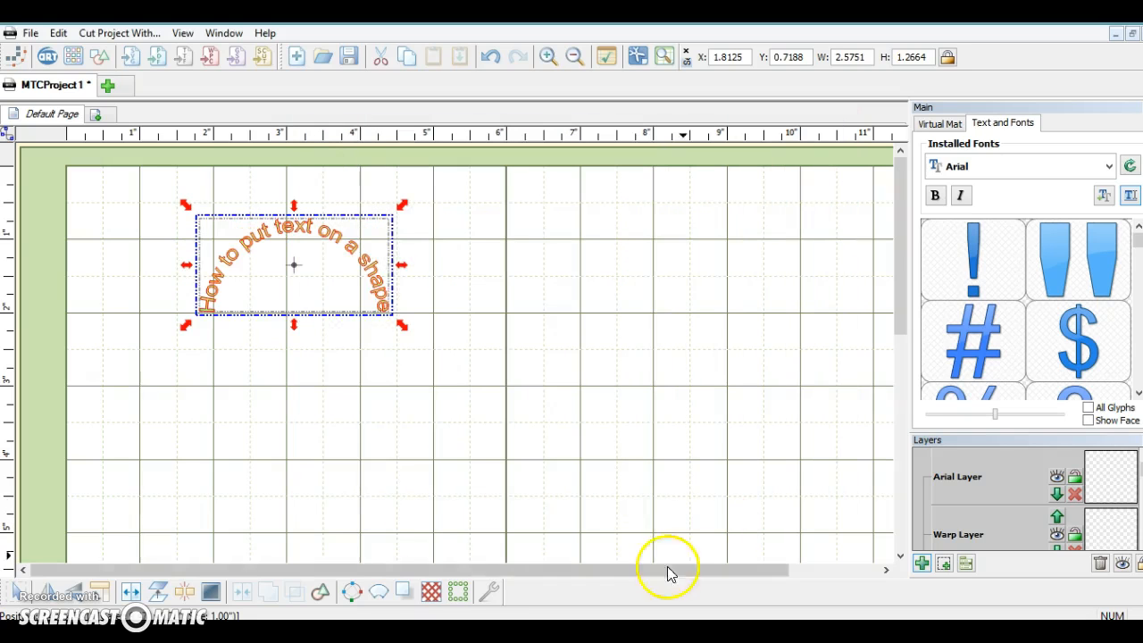
# - Enlarge the arched text to about 8.05 wide by 3.96 high and position it across the mat's upper part
pyautogui.moveTo(377, 286); pyautogui.dragTo(559, 309)
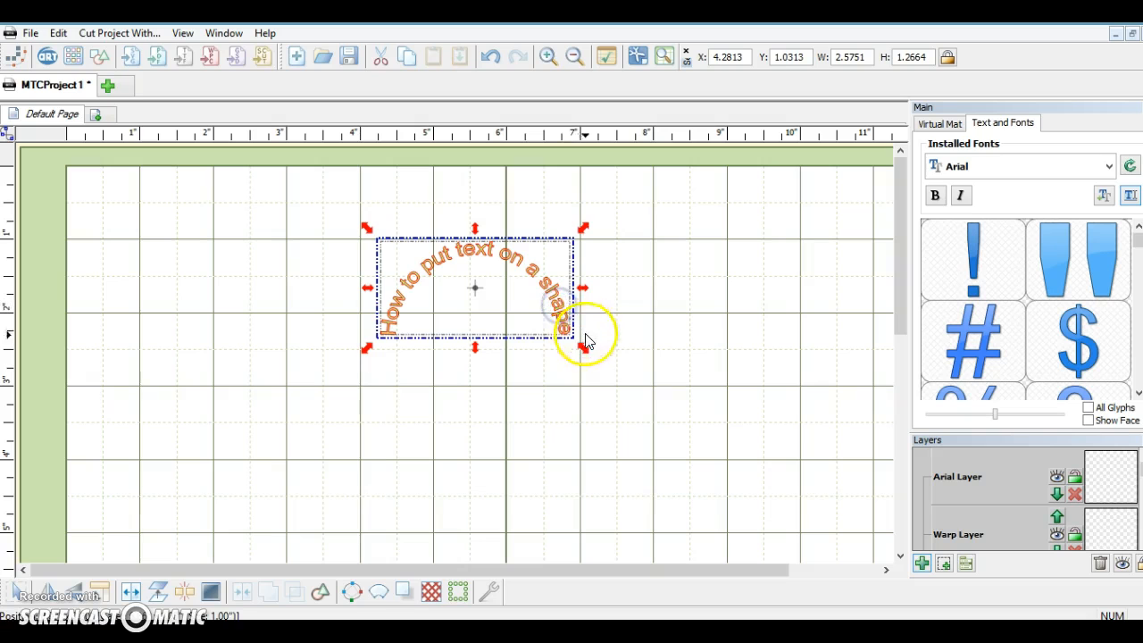
pyautogui.moveTo(585, 350); pyautogui.dragTo(903, 477)
pyautogui.moveTo(881, 420); pyautogui.dragTo(681, 390)
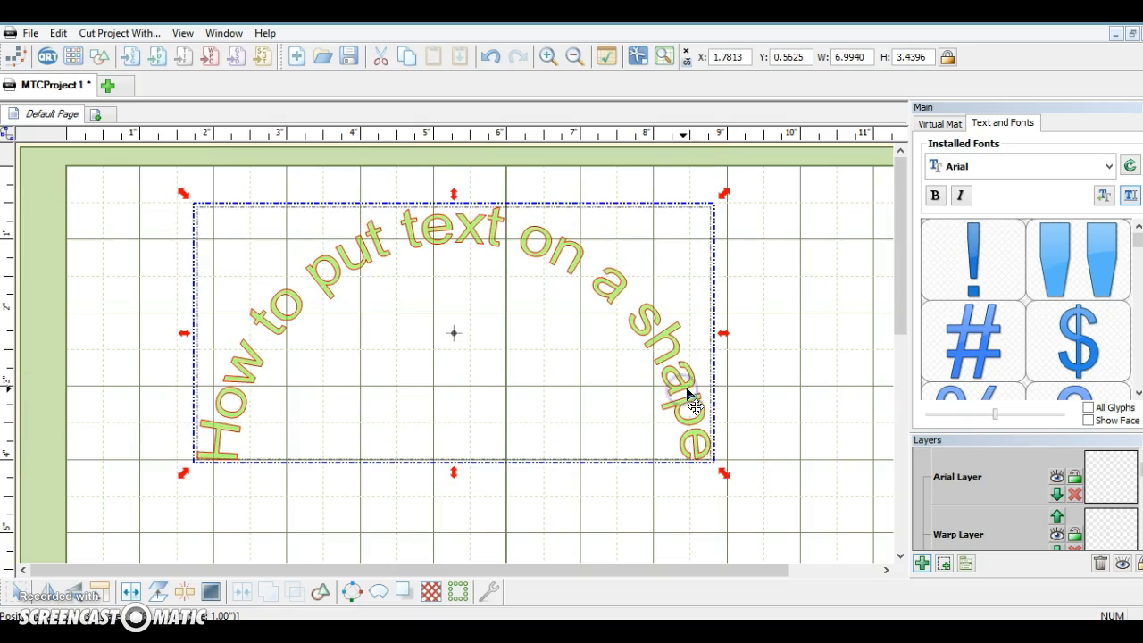
pyautogui.moveTo(721, 478); pyautogui.dragTo(799, 493)
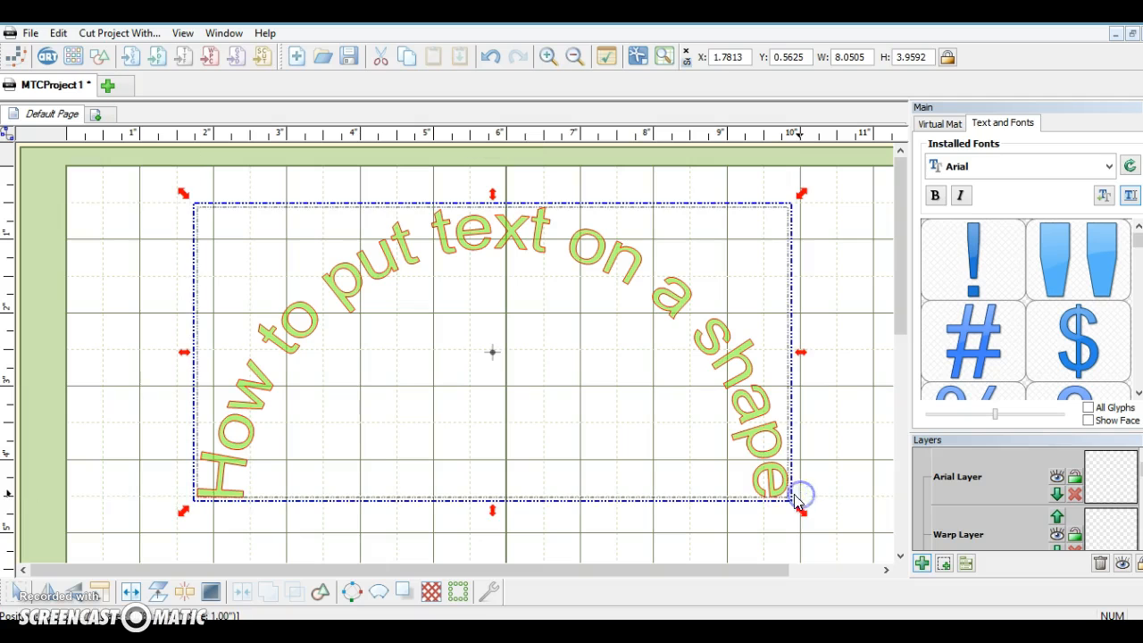
# - Add a second "How to put text on a shape" text group, shrink it to about 7.09 wide and place it below the arched text
pyautogui.click(576, 55)
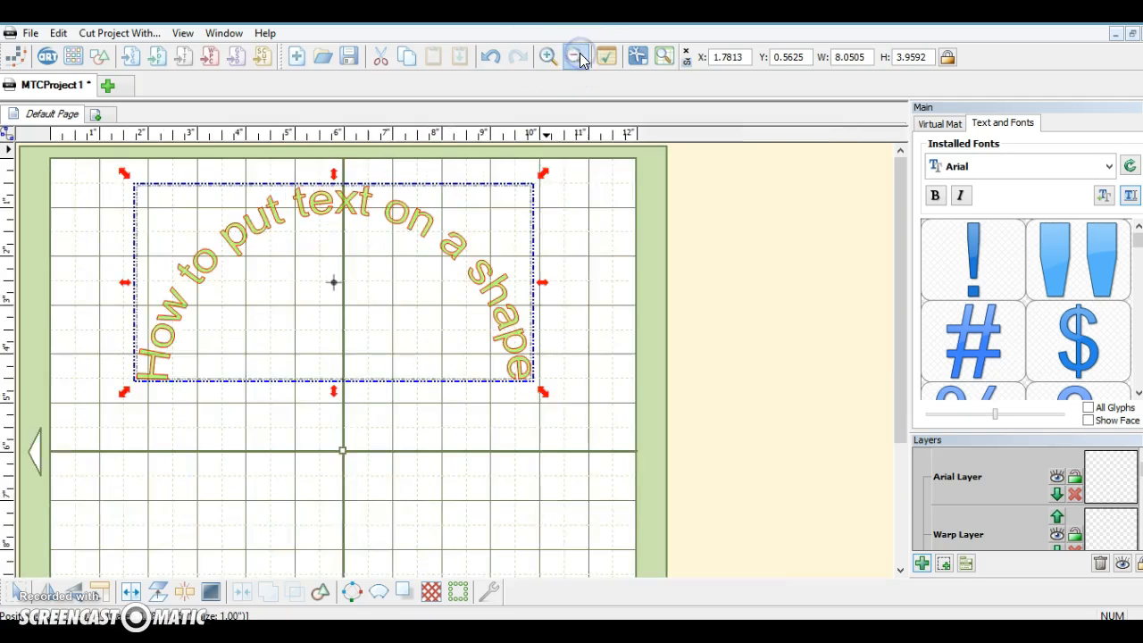
pyautogui.click(576, 56)
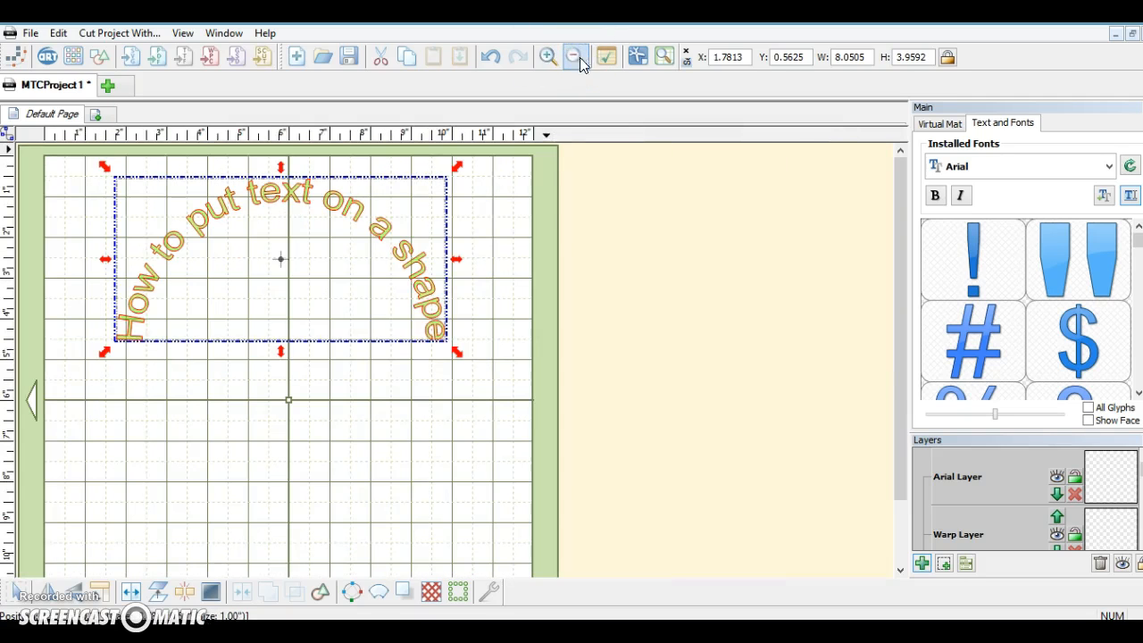
pyautogui.click(1130, 195)
pyautogui.click(656, 386)
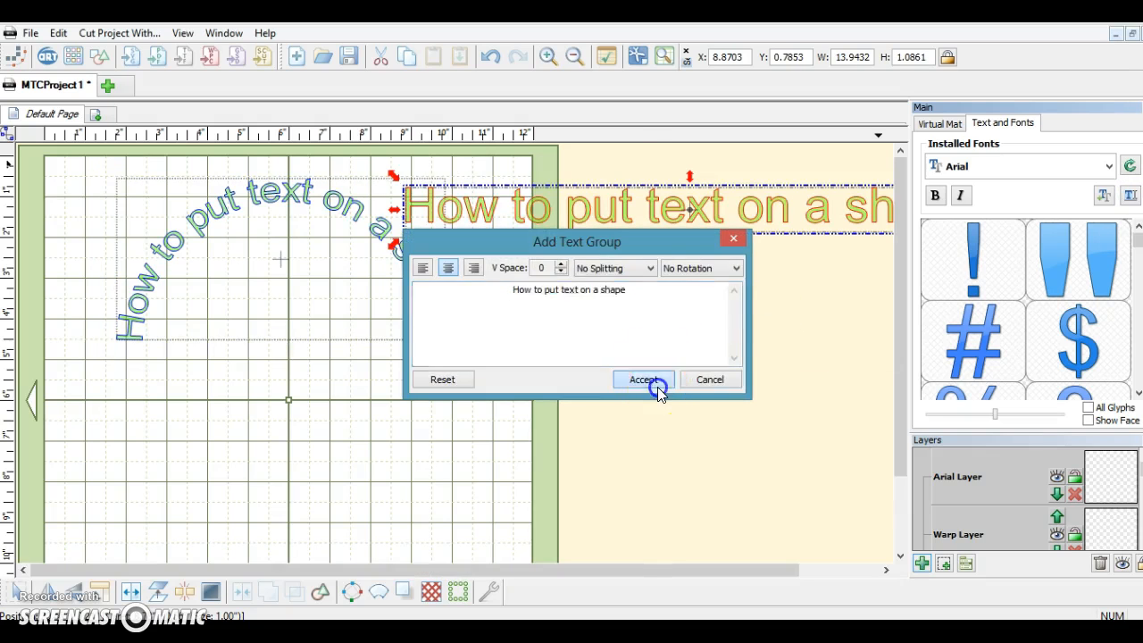
pyautogui.click(581, 205)
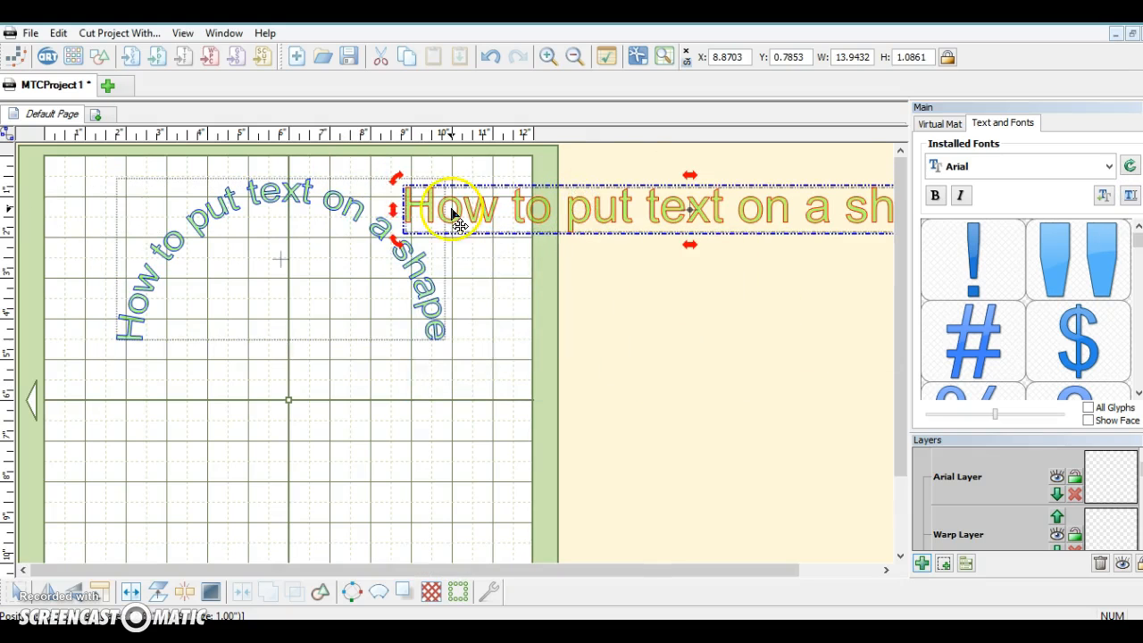
pyautogui.moveTo(390, 172); pyautogui.dragTo(665, 296)
pyautogui.moveTo(733, 224); pyautogui.dragTo(311, 434)
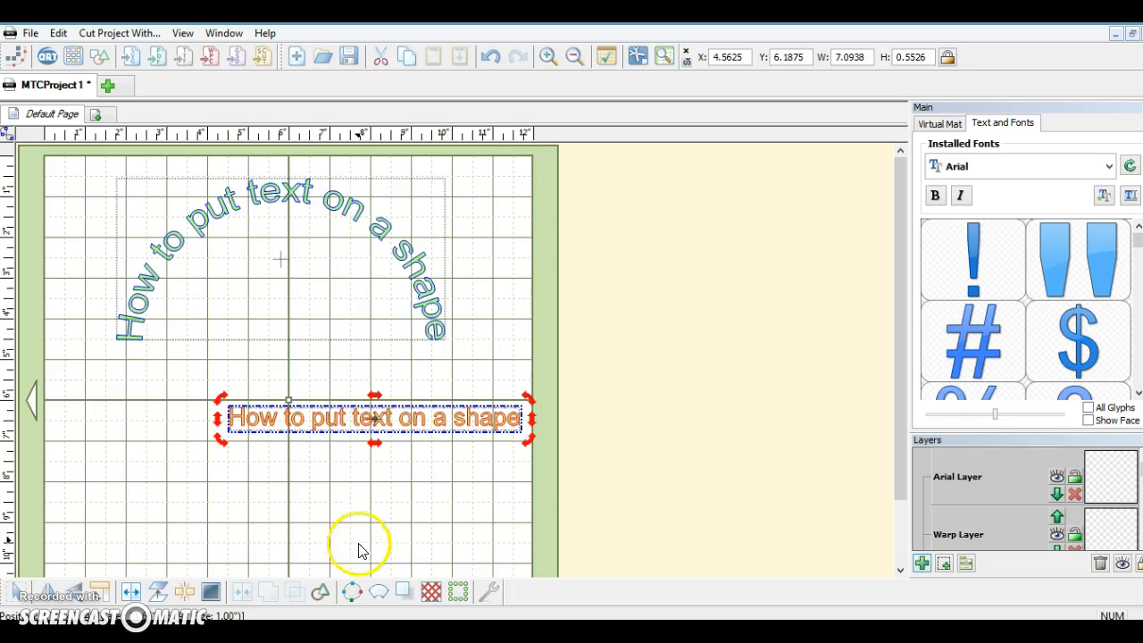
# - Start a Bézier Warp on the lower text and try left positions of 35.60%, 54.25% and 100% with right positions of 28.80% and 0%
pyautogui.click(352, 598)
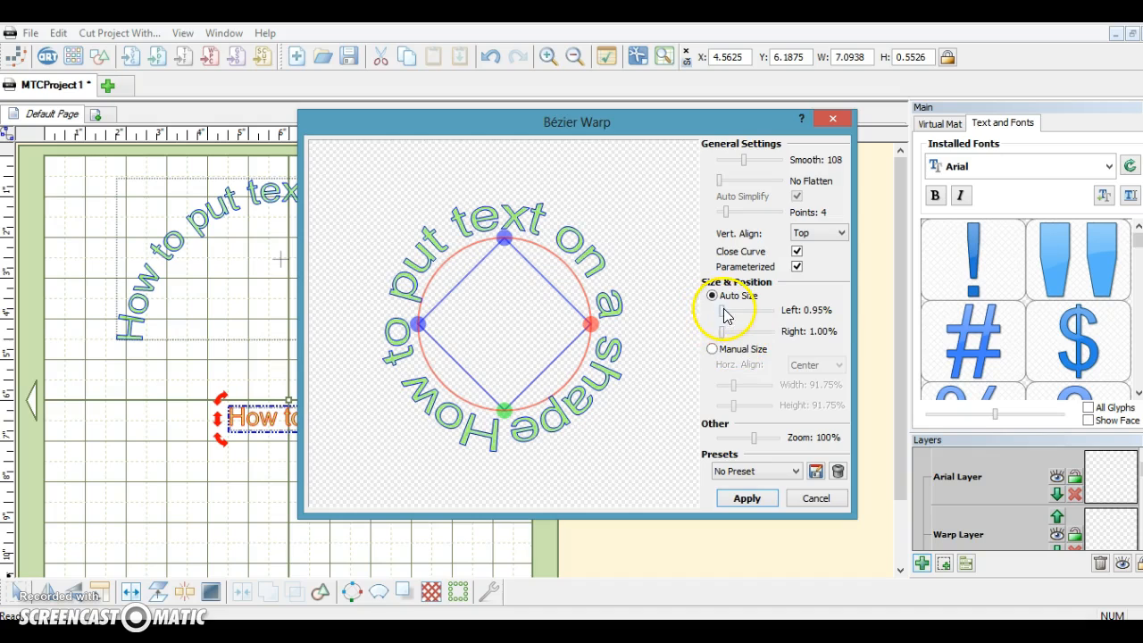
pyautogui.moveTo(722, 311); pyautogui.dragTo(734, 331)
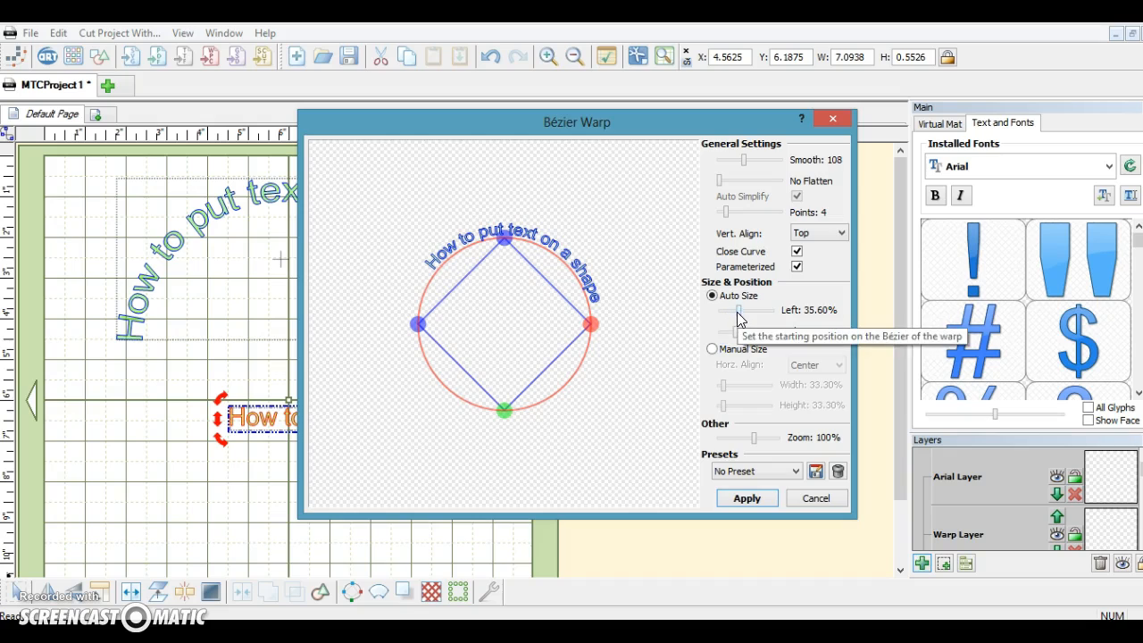
pyautogui.click(739, 310)
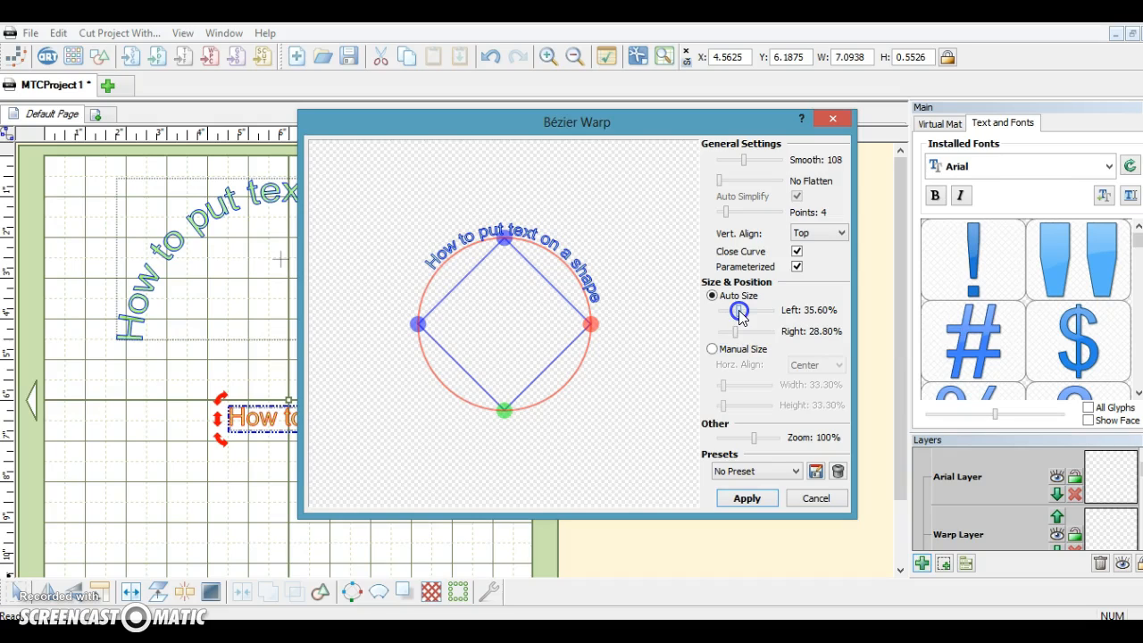
pyautogui.moveTo(740, 314); pyautogui.dragTo(750, 317)
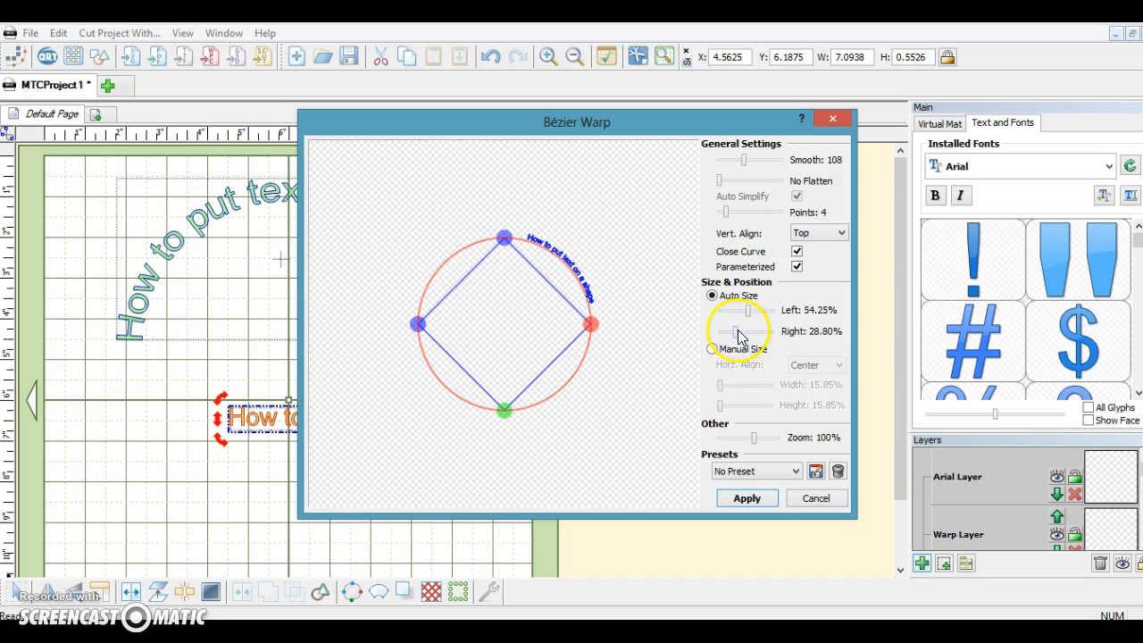
pyautogui.click(735, 333)
pyautogui.moveTo(735, 335); pyautogui.dragTo(766, 320)
pyautogui.click(748, 315)
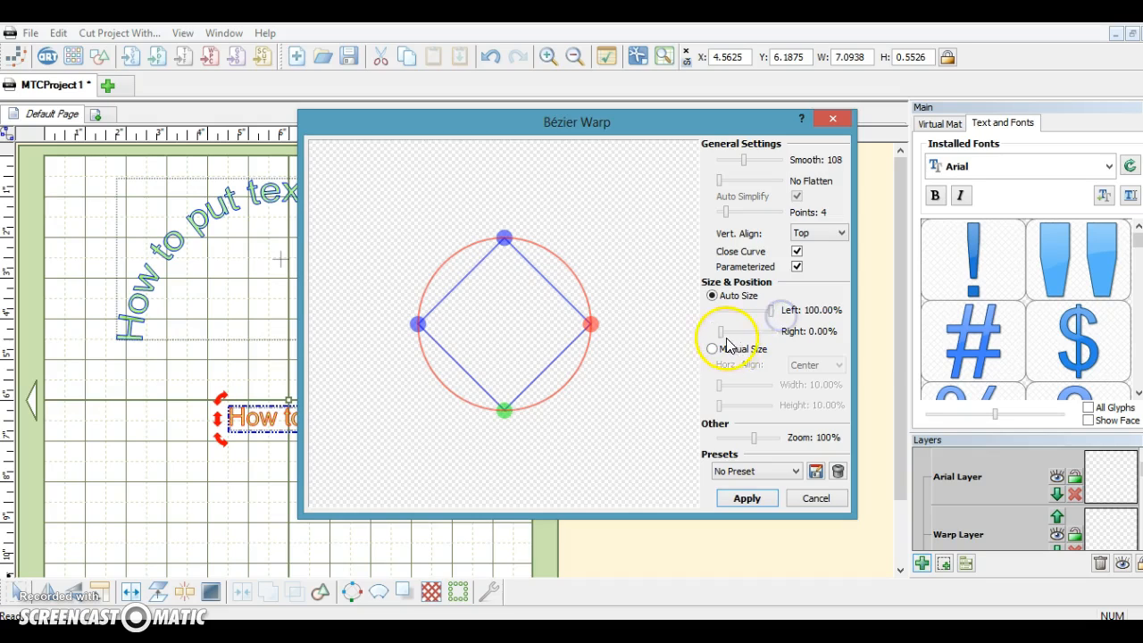
# - Set the warp's left position to about 76.25% and right position to about 71.20%, and apply it to the lower text
pyautogui.moveTo(721, 332); pyautogui.dragTo(758, 335)
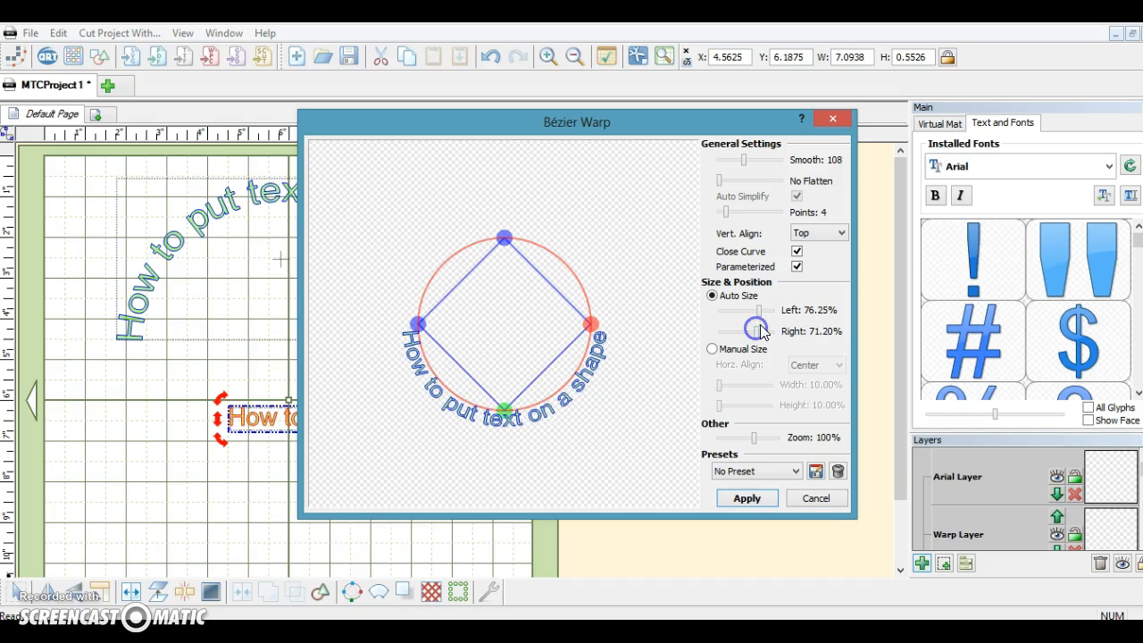
pyautogui.click(765, 499)
pyautogui.click(756, 498)
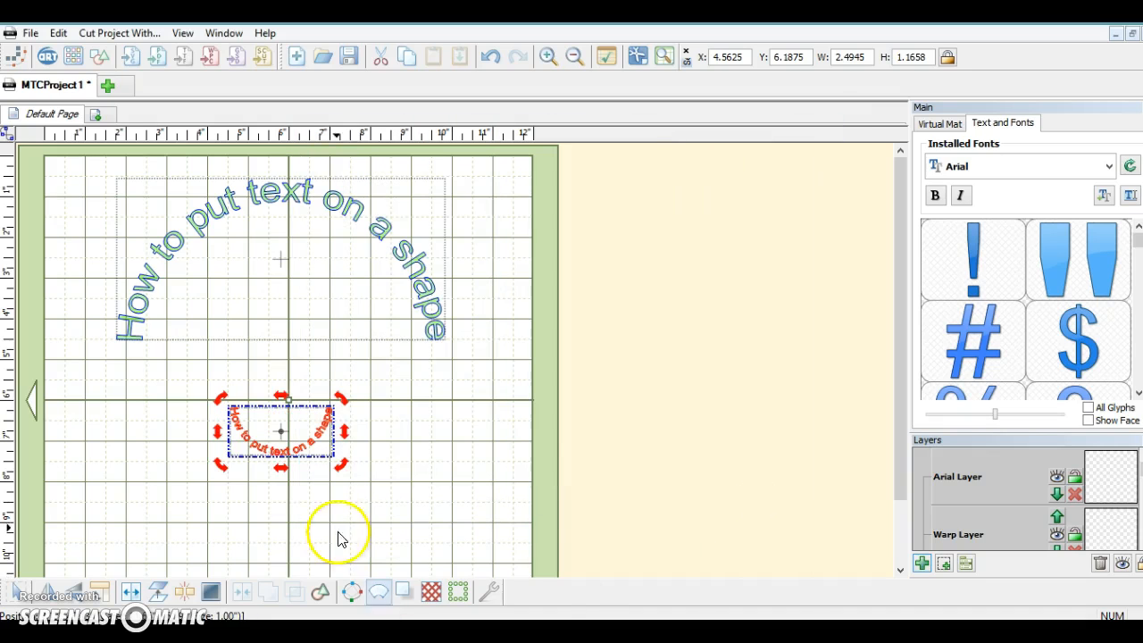
# - Enlarge the lower curved text to about 8.11 wide by 3.79 high and align it beneath the upper arc to complete the ring
pyautogui.moveTo(312, 462); pyautogui.dragTo(459, 472)
pyautogui.click(199, 401)
pyautogui.click(201, 400)
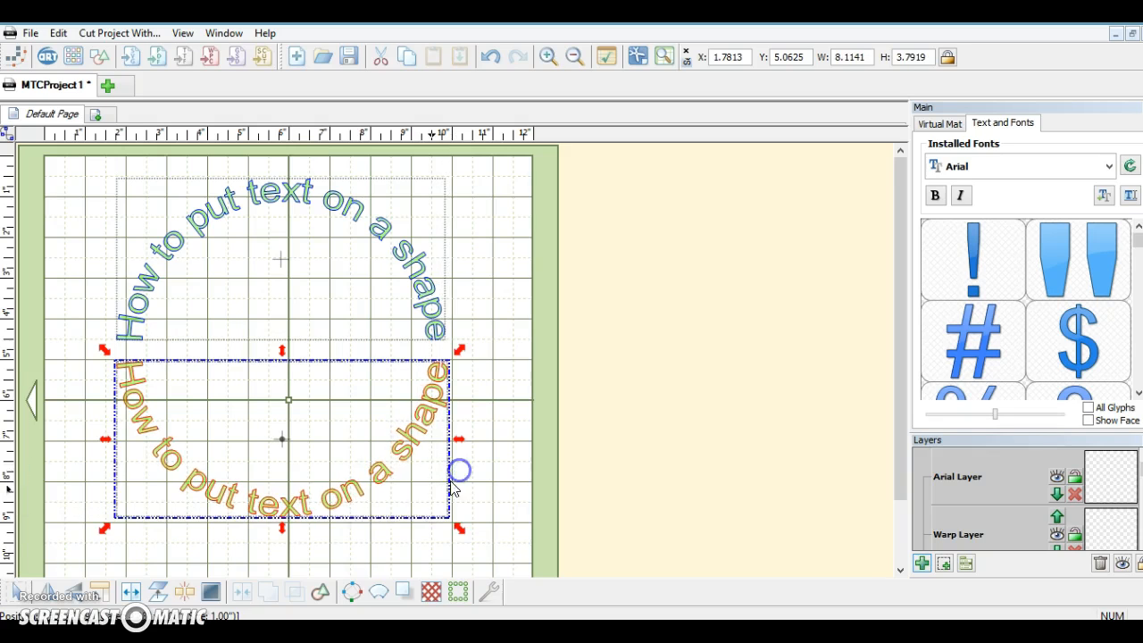
pyautogui.moveTo(353, 482); pyautogui.dragTo(354, 472)
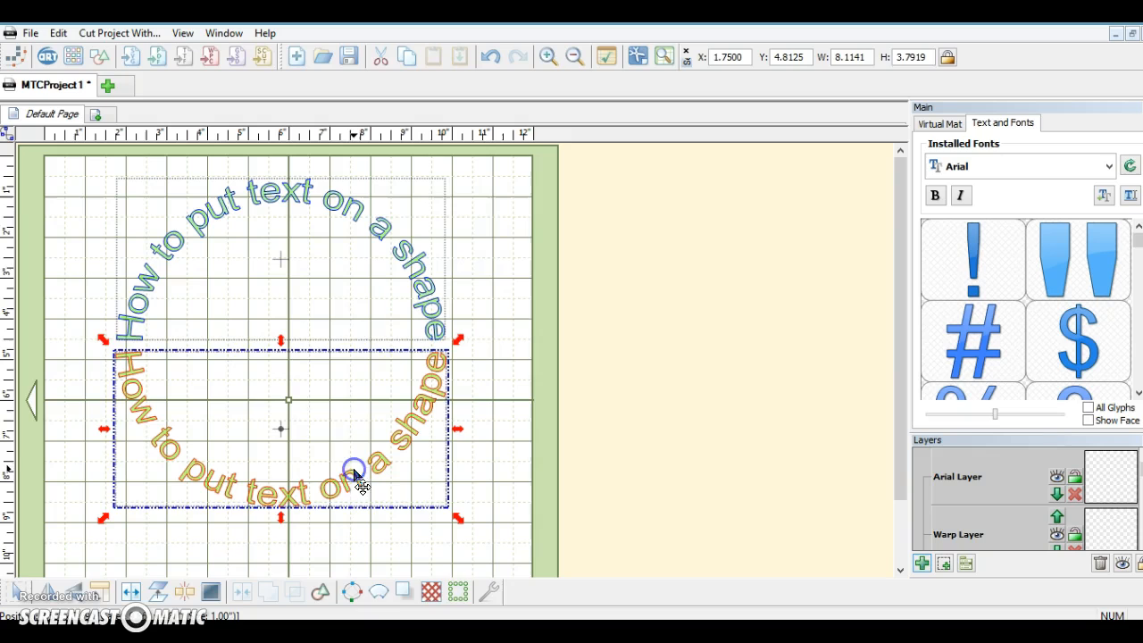
pyautogui.click(572, 301)
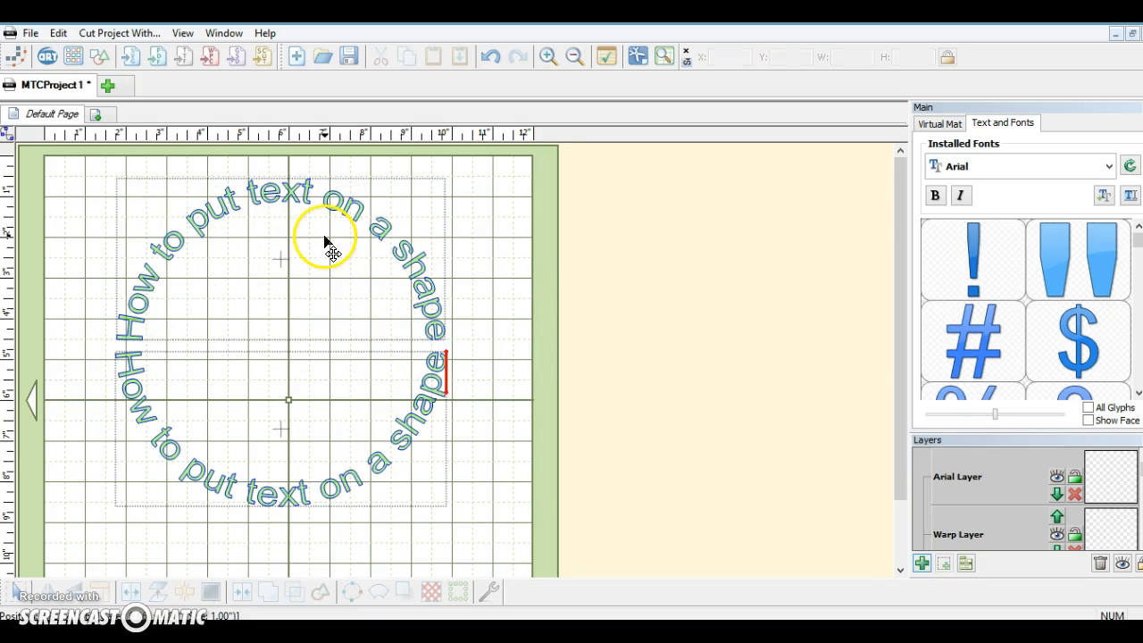
# - Add two 5 Points (Stars) shapes from the basic shapes library to the project and close the library
pyautogui.click(98, 53)
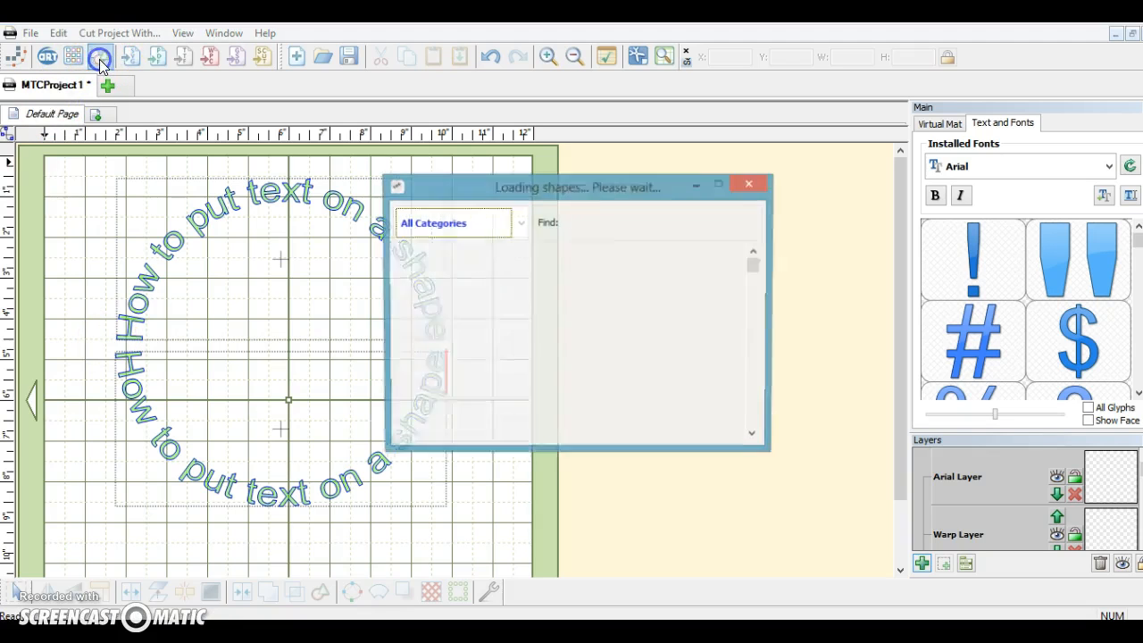
pyautogui.doubleClick(612, 284)
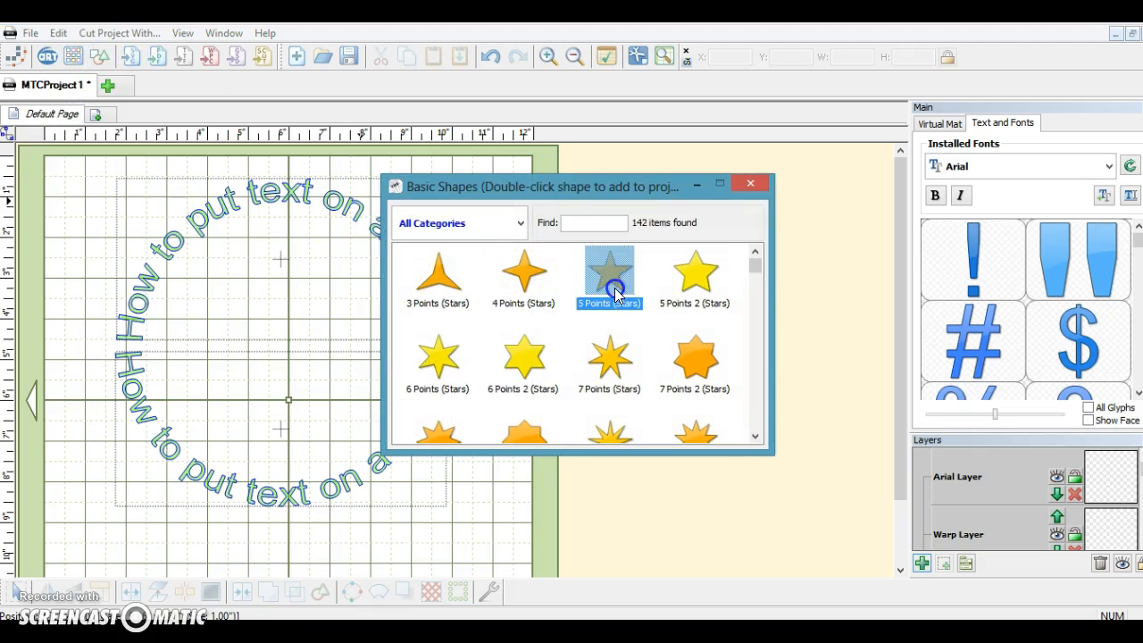
pyautogui.doubleClick(614, 288)
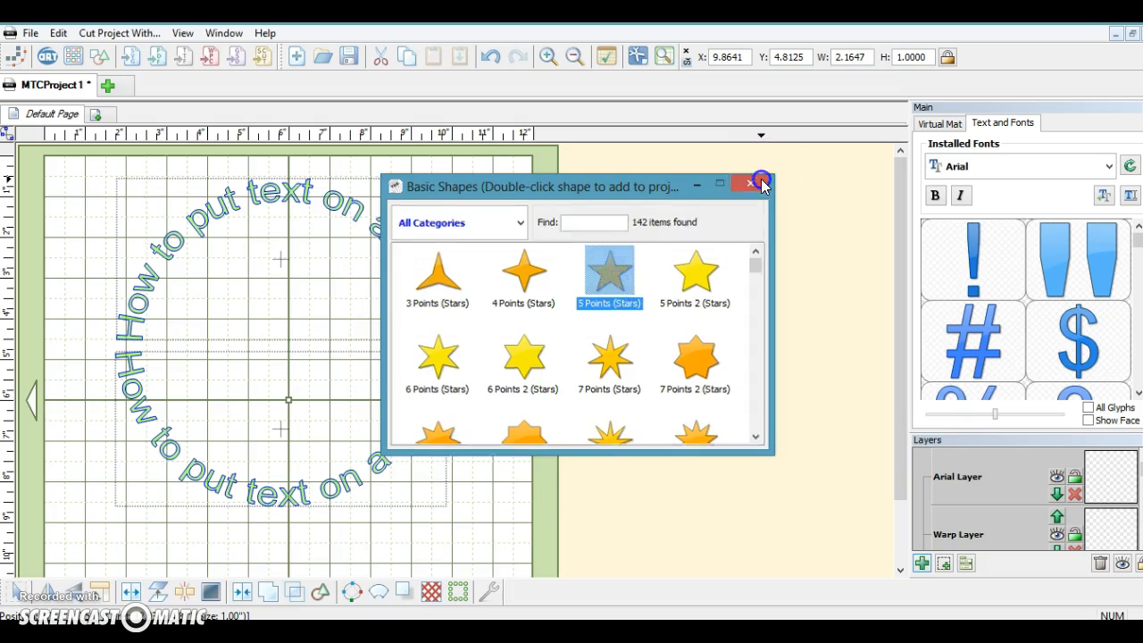
pyautogui.click(752, 183)
# - Enlarge one five-point star to about 6.57 wide by 6.07 high and center it inside the text ring
pyautogui.moveTo(508, 393); pyautogui.dragTo(518, 492)
pyautogui.click(689, 434)
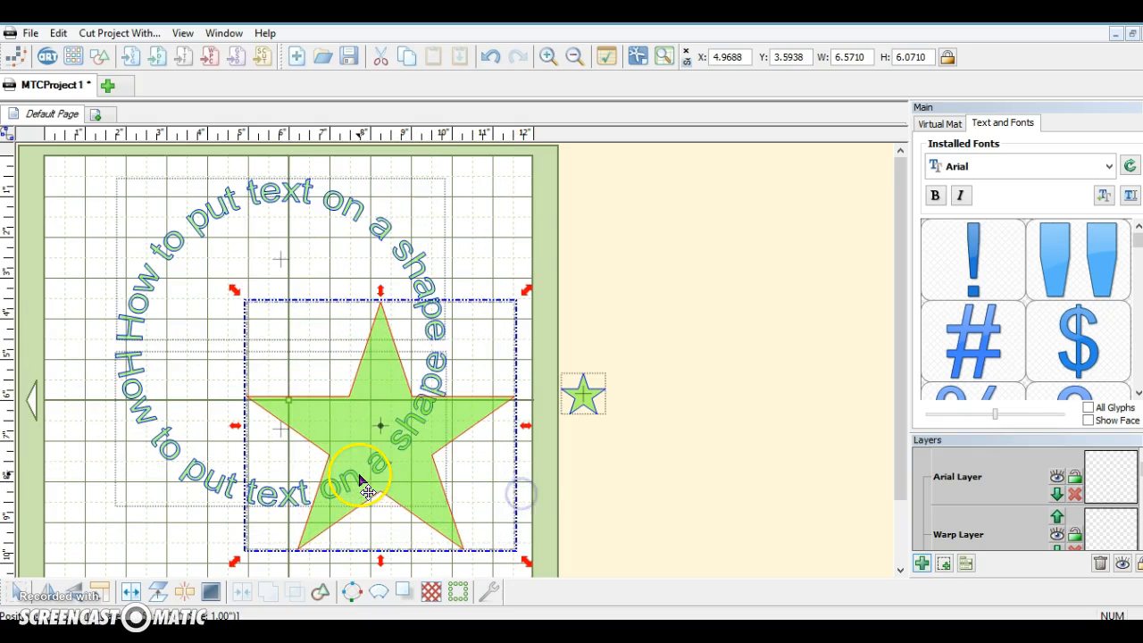
pyautogui.moveTo(388, 477); pyautogui.dragTo(290, 381)
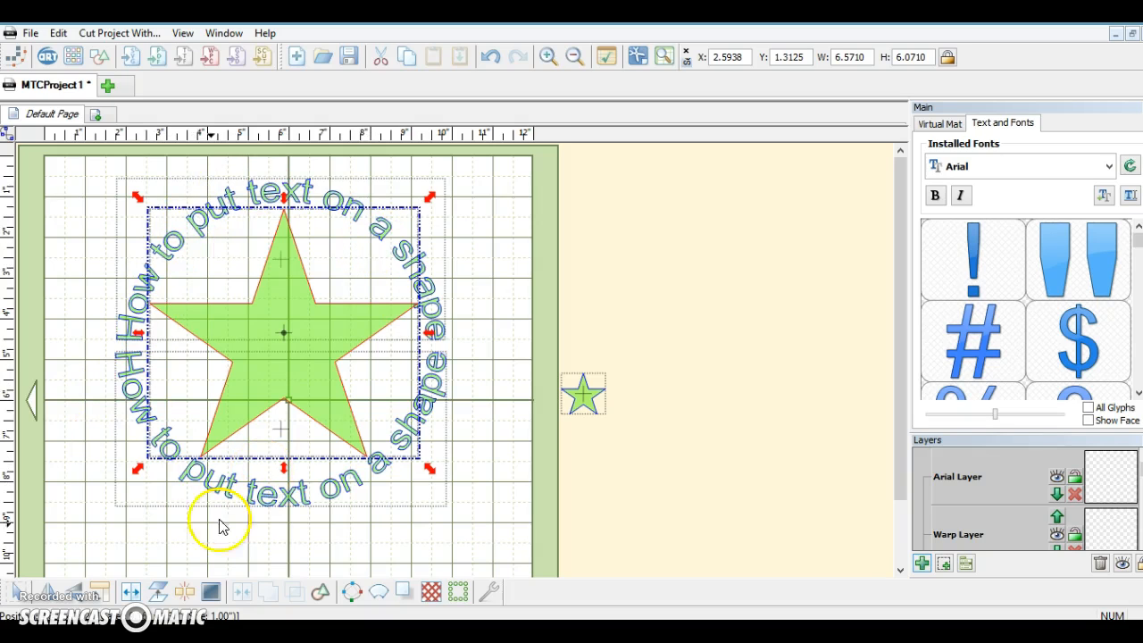
pyautogui.click(512, 434)
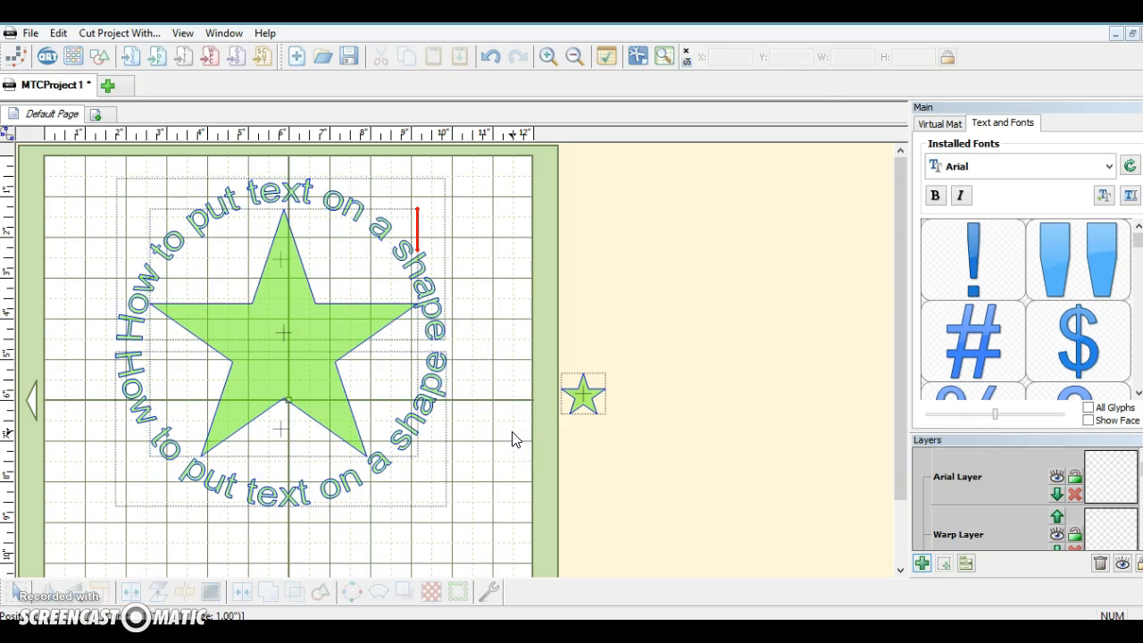